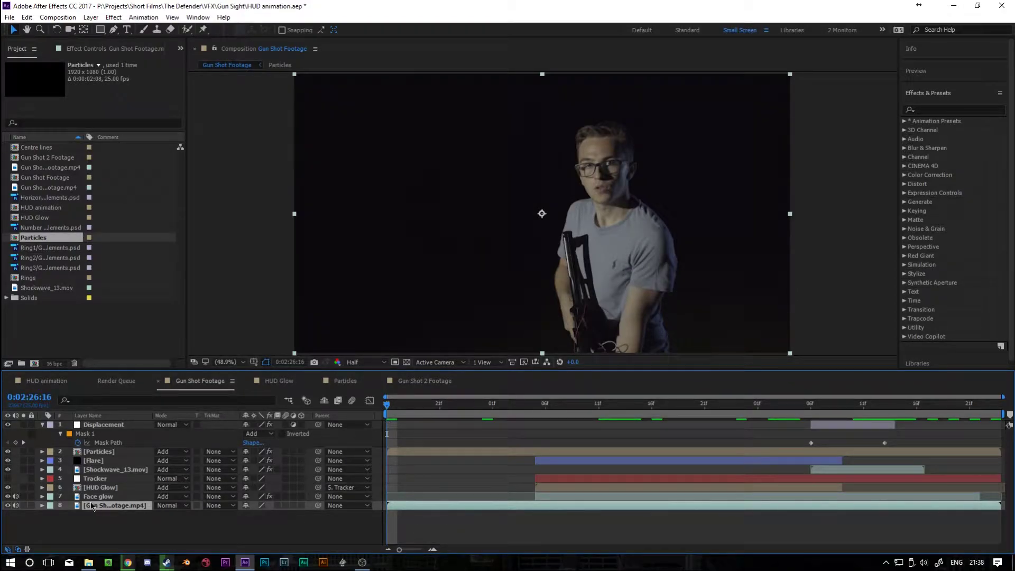
Collapse all layer properties in the Gun Shot Footage composition and hide the effect layers except Shockwave_13.mov.
drag(104, 524, 99, 421)
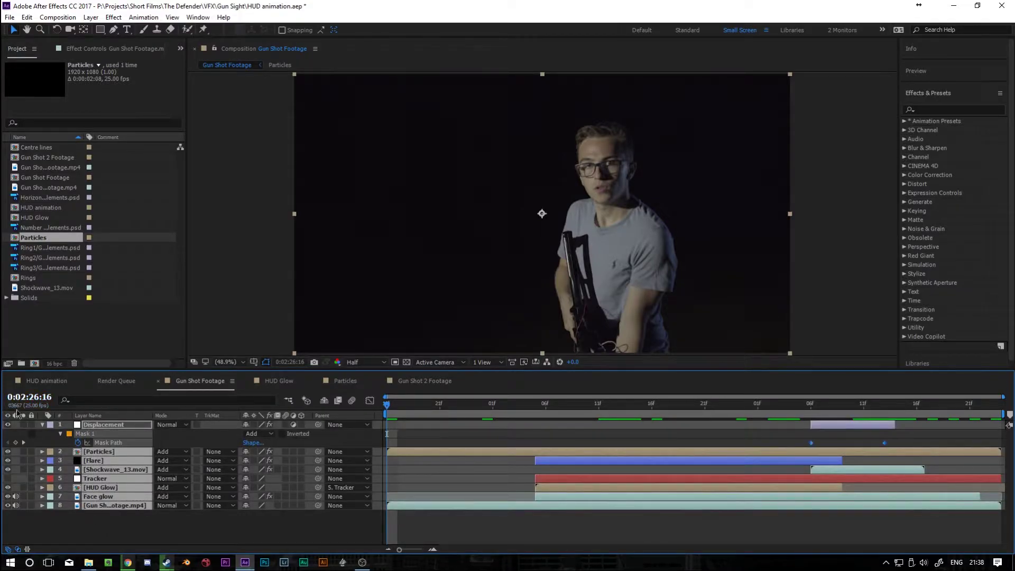
click(42, 425)
click(182, 519)
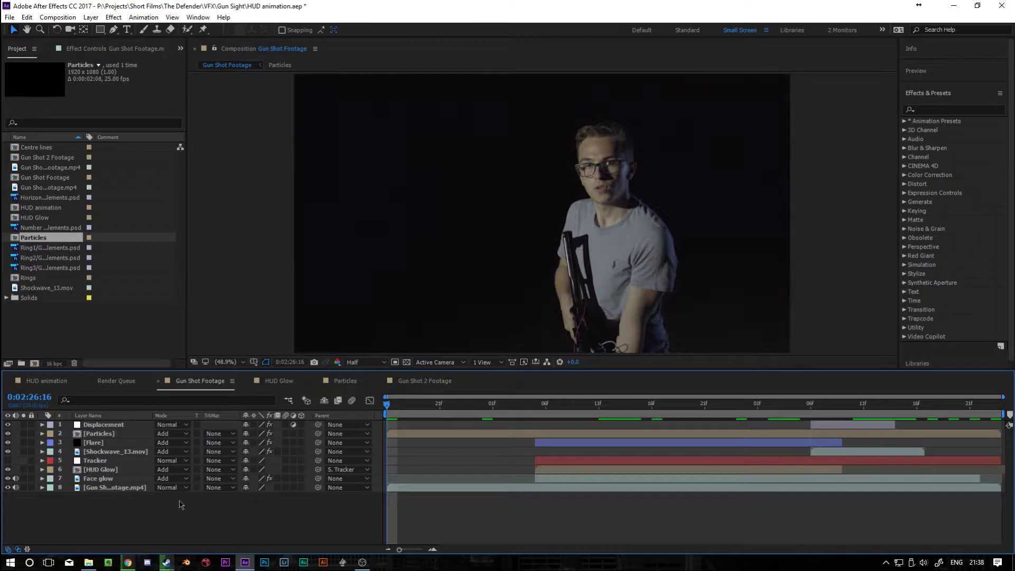
drag(143, 521, 139, 422)
click(150, 514)
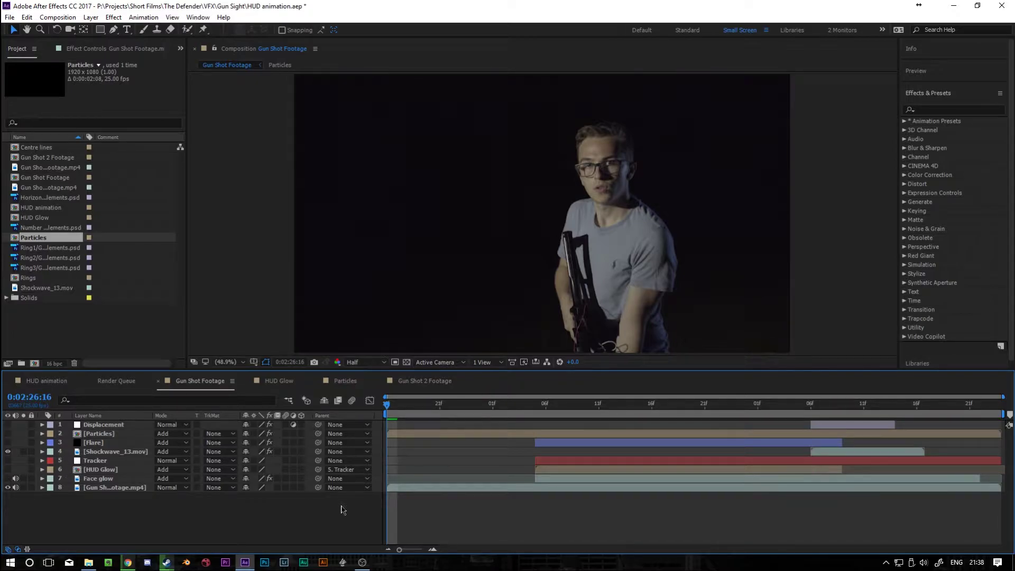
Scrub the raw gun shot footage to 0:02:28:04 and play it back without the effects.
drag(406, 418, 790, 413)
key(space)
key(space)
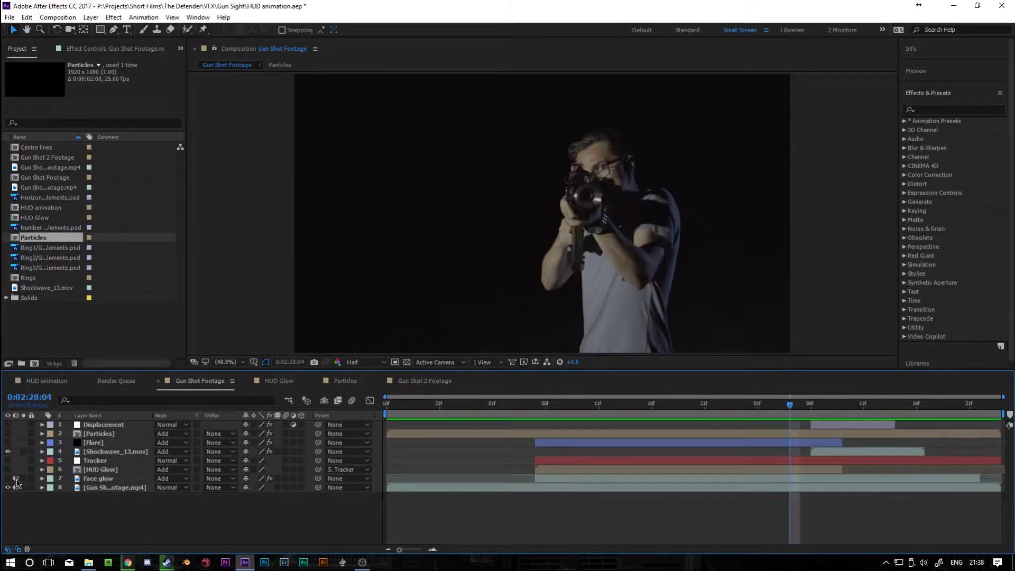
Turn the HUD Glow, Tracker, Flare and Particles layers back on and play back the composited shot.
drag(7, 470, 8, 460)
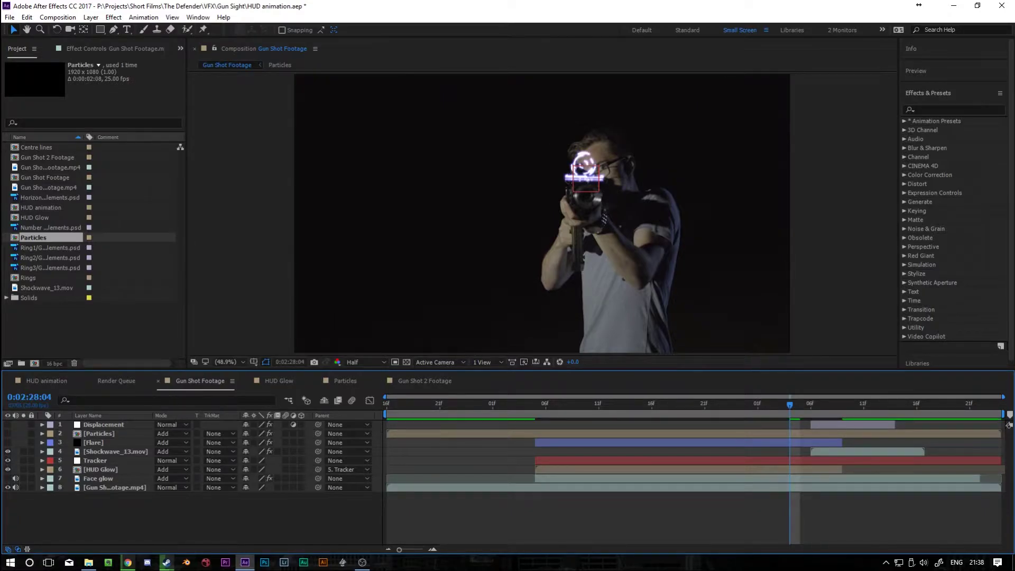
click(7, 442)
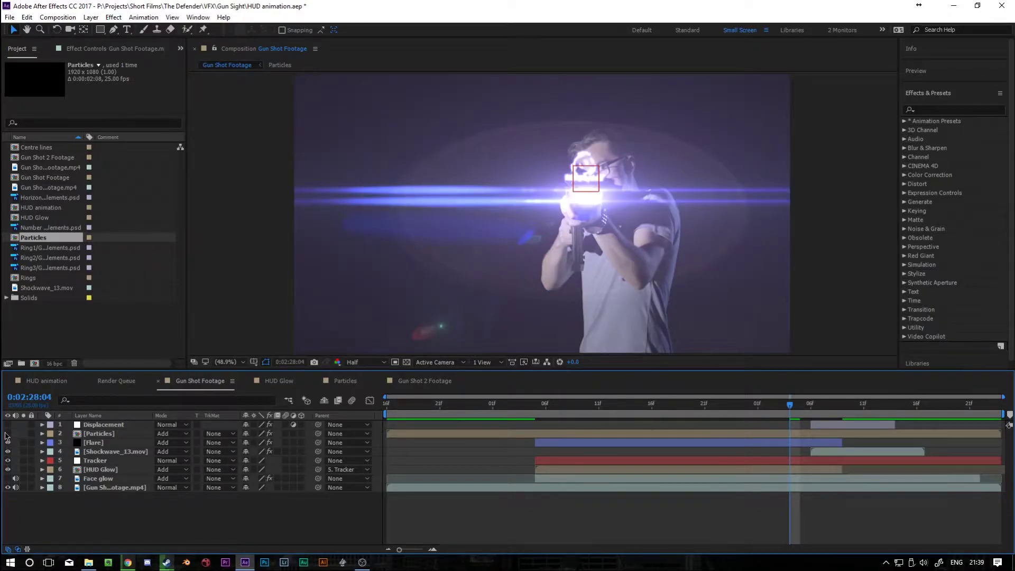
click(6, 433)
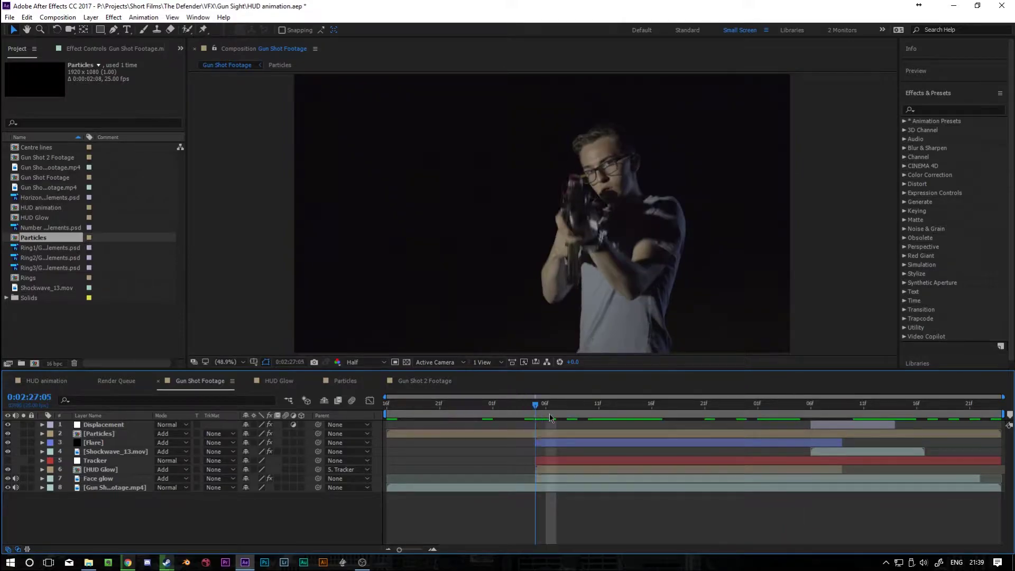
mouse_move(550, 413)
mouse_down()
mouse_move(620, 422)
mouse_move(546, 428)
mouse_move(601, 446)
mouse_move(682, 433)
mouse_move(767, 439)
mouse_move(551, 449)
mouse_move(429, 423)
mouse_move(440, 412)
mouse_move(567, 421)
mouse_up()
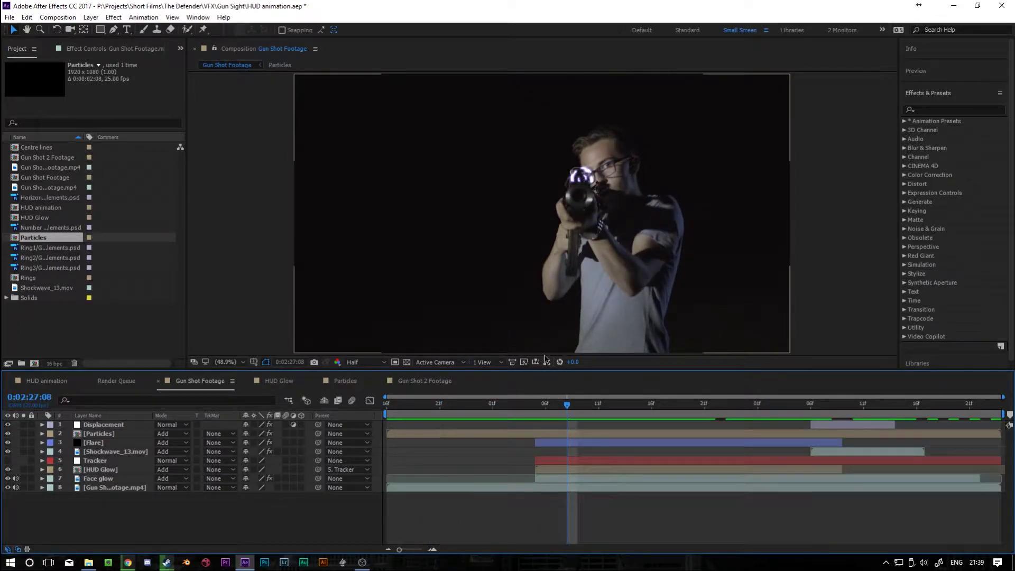
key(space)
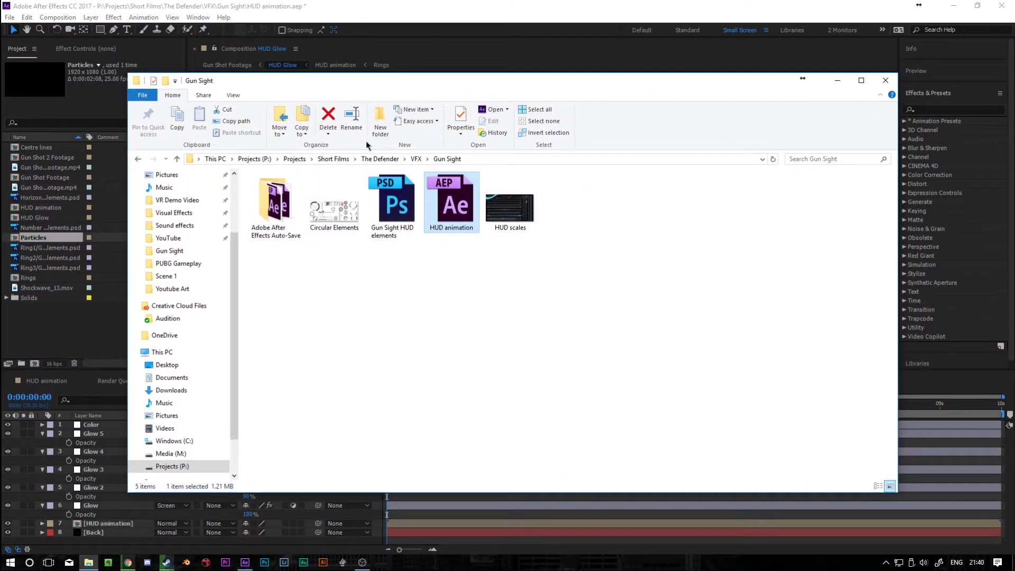
Open the Gun Sight HUD elements file, and examine the Rings composition's rotation with Ring2 and Ring3 soloed.
double_click(397, 244)
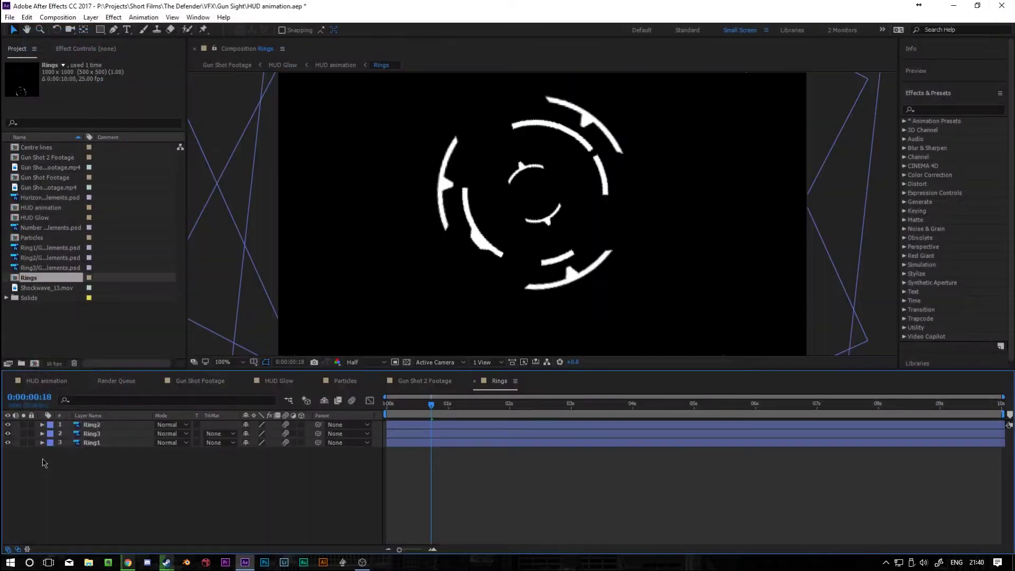
drag(444, 407, 559, 407)
click(23, 424)
click(23, 434)
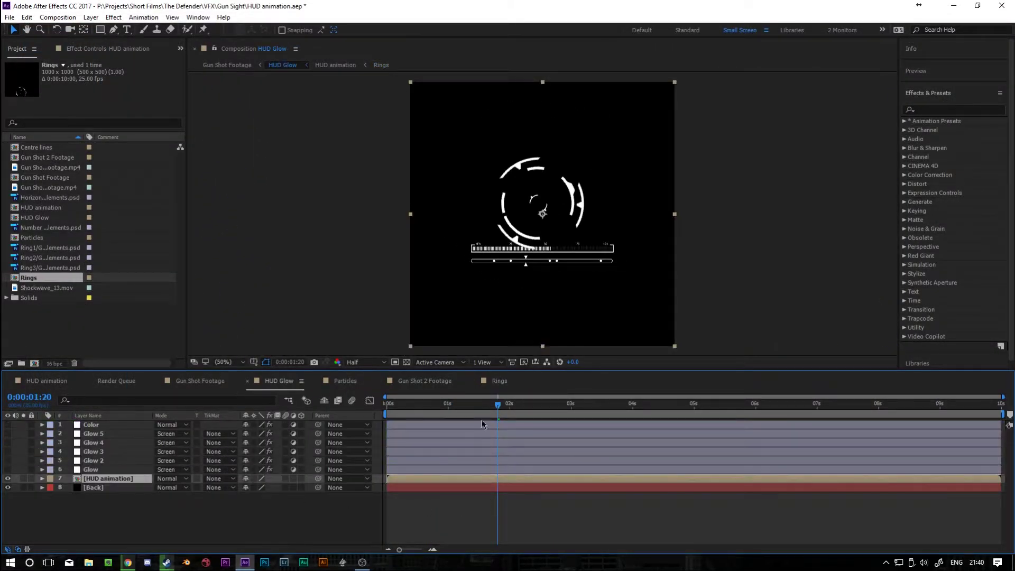
Preview the HUD animation from the start in HUD Glow, and examine each Glow layer's Fast Blur and the Color layer's Color Balance.
key(Home)
drag(395, 425, 474, 419)
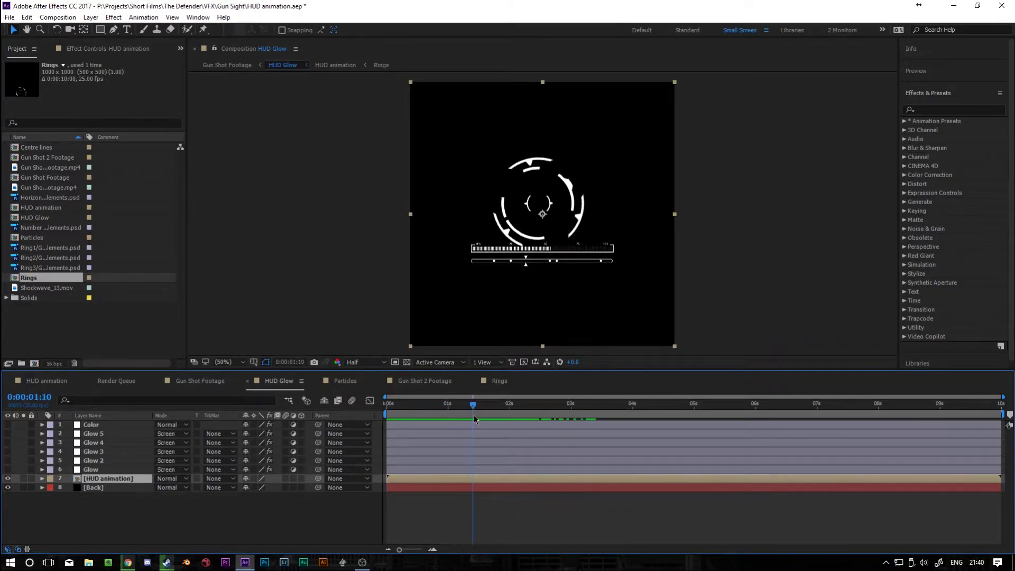
click(99, 455)
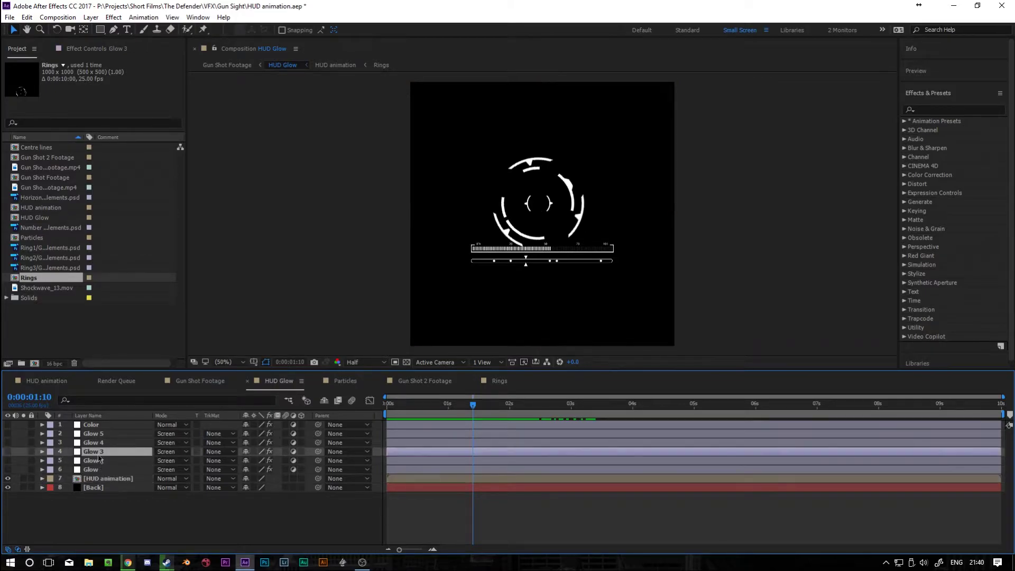
click(76, 49)
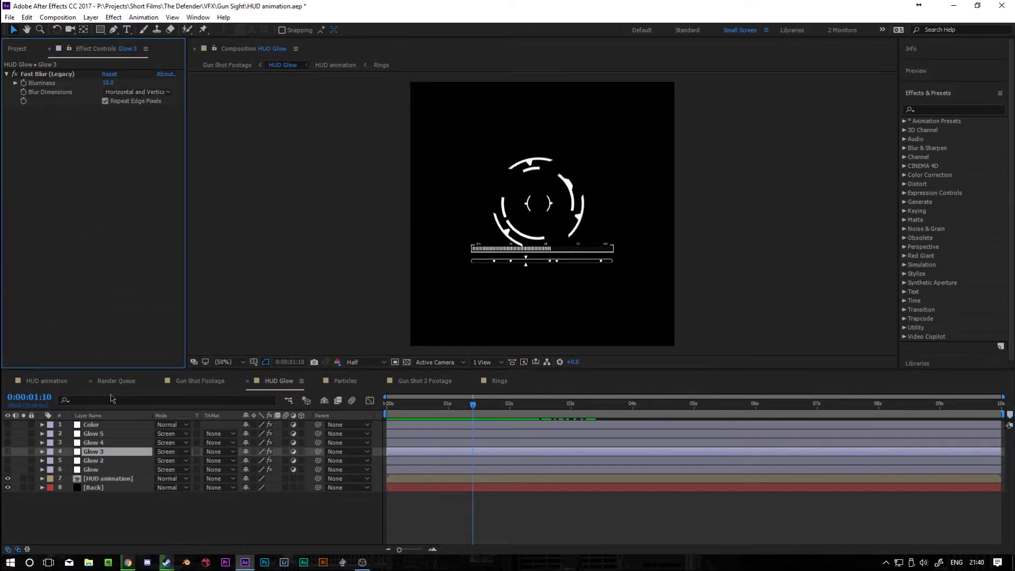
click(111, 461)
click(109, 470)
click(109, 461)
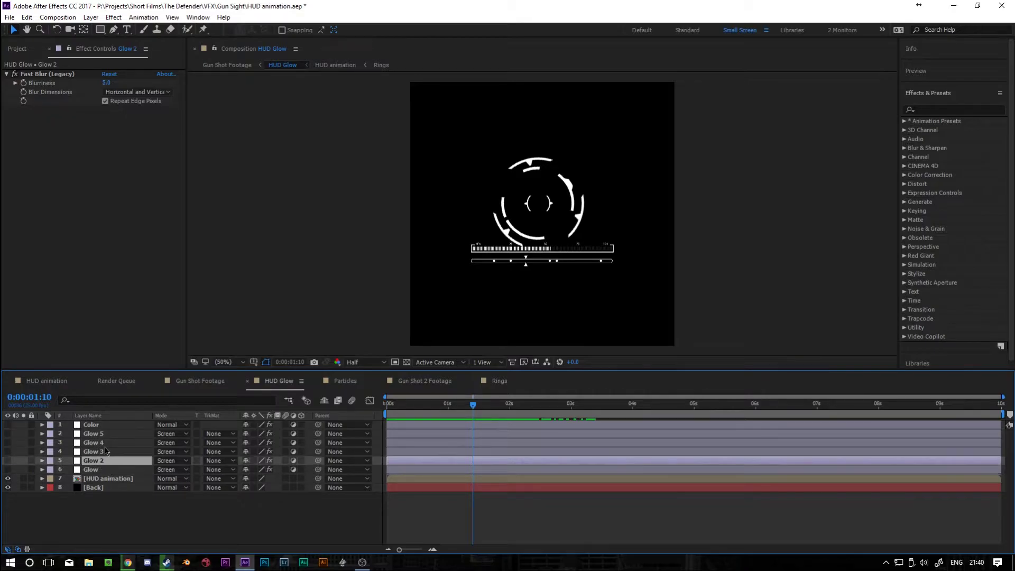
click(107, 444)
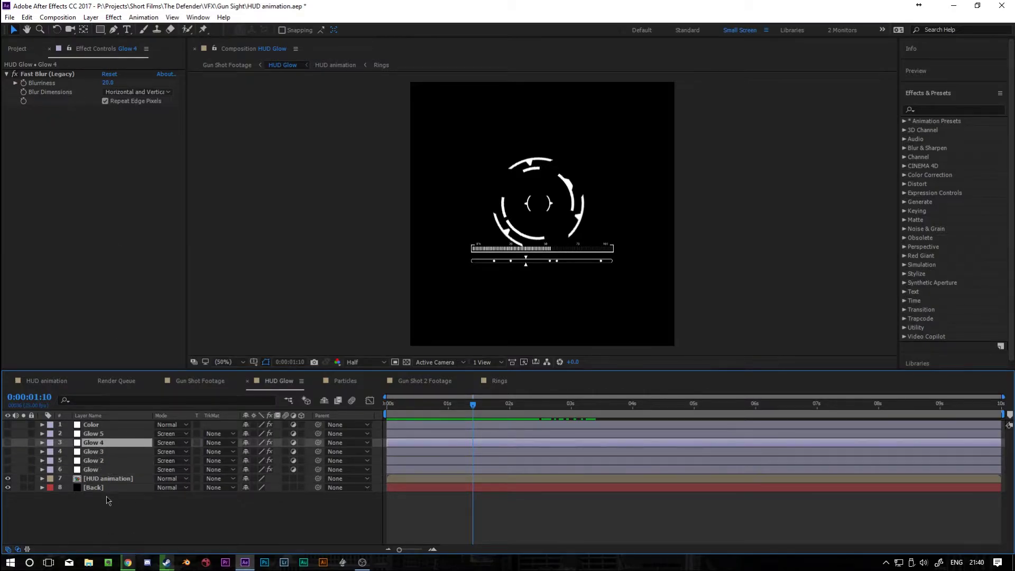
click(107, 470)
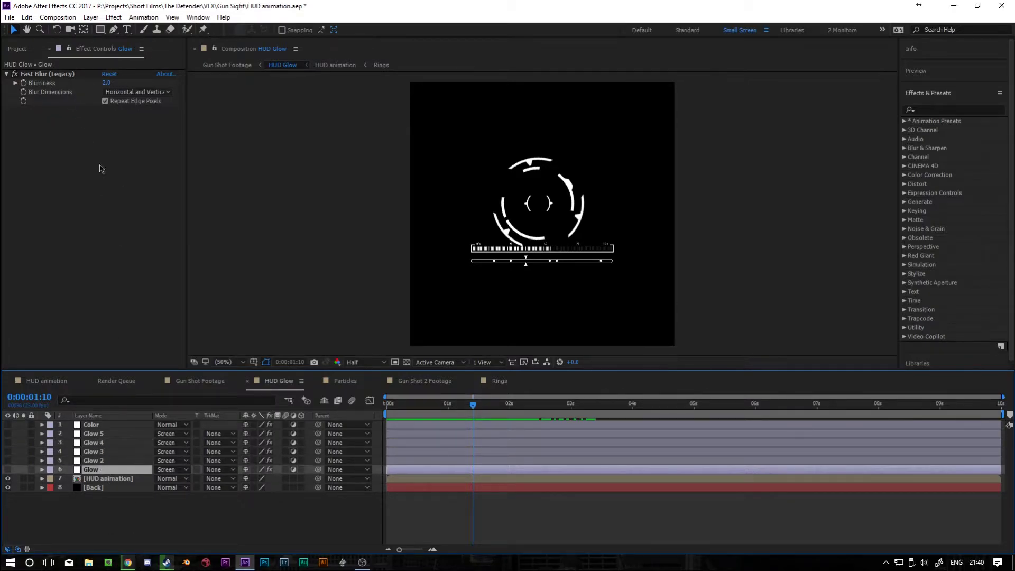
click(106, 461)
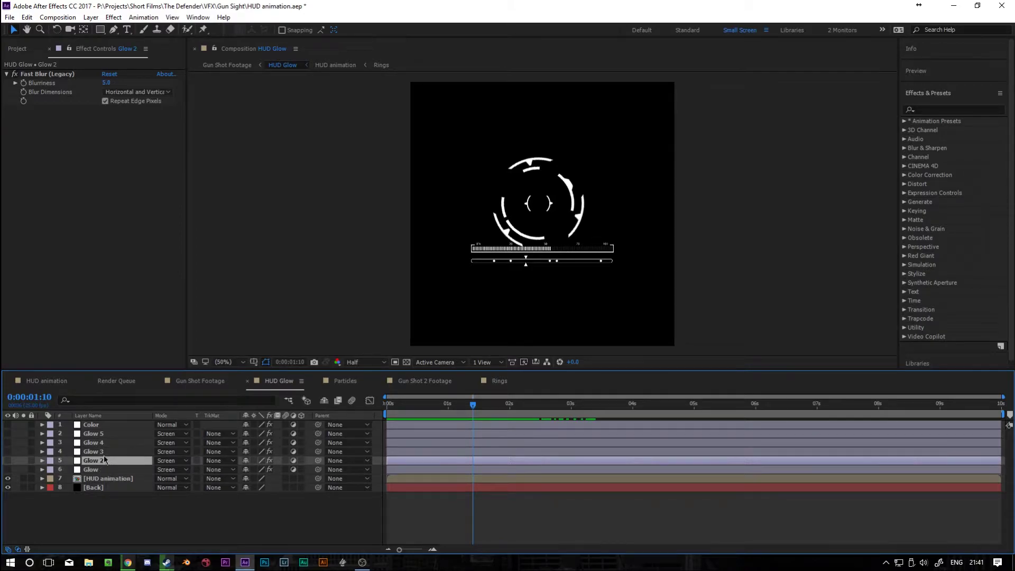
click(103, 453)
click(101, 445)
click(99, 434)
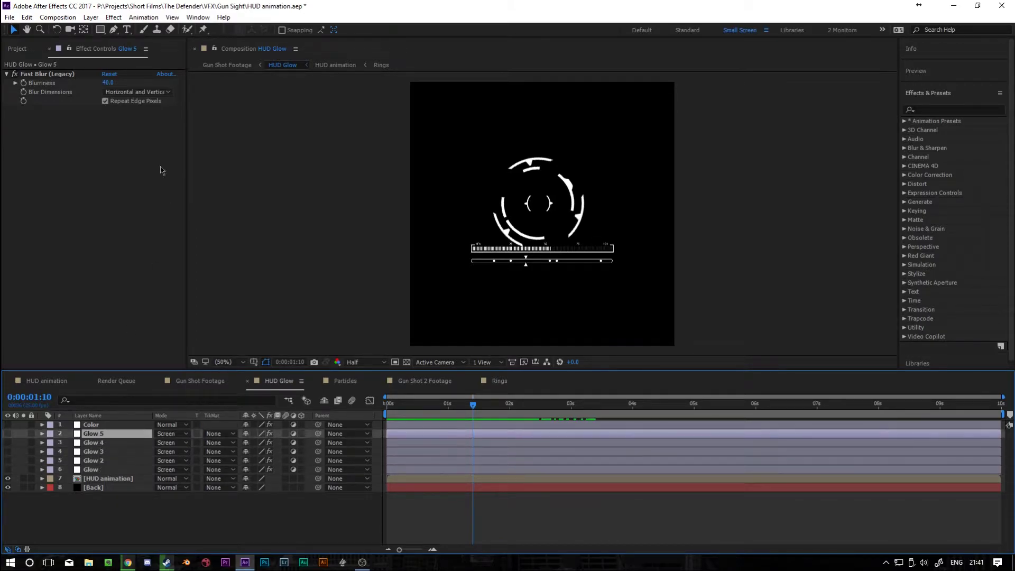
click(105, 425)
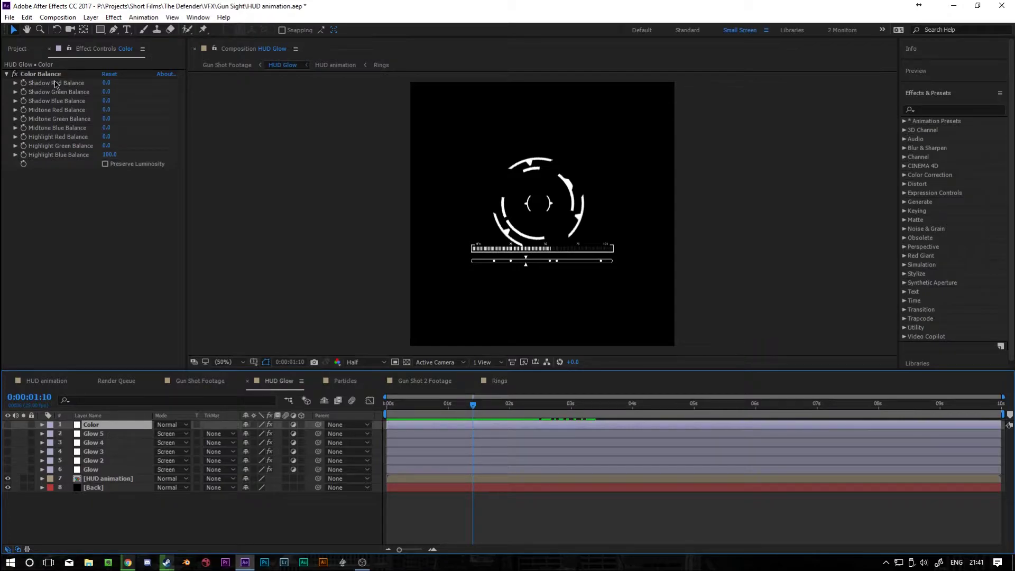
Undo the hiding of the Glow and Color layers and scrub through the glowing HUD animation.
key(ctrl+z)
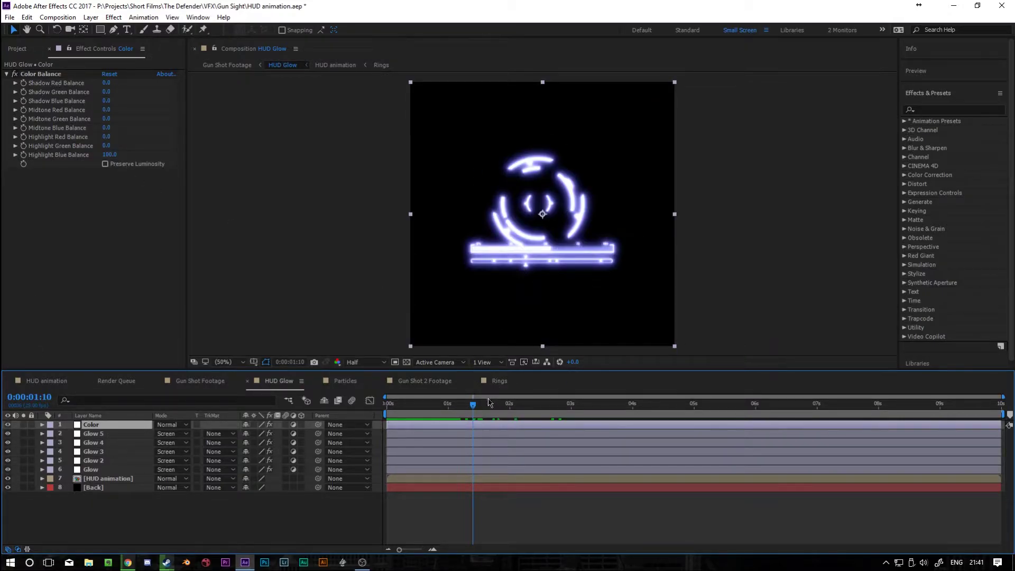
drag(489, 403, 674, 404)
Examine how the glowing HUD follows the gun in the Gun Shot Footage composition, and select the Flare layer.
click(200, 381)
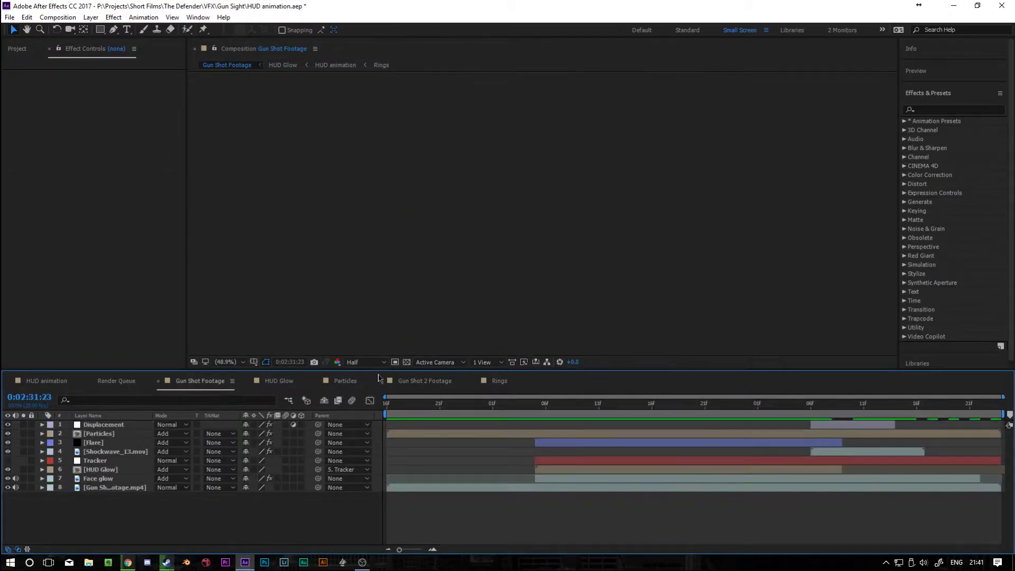
drag(537, 405, 615, 426)
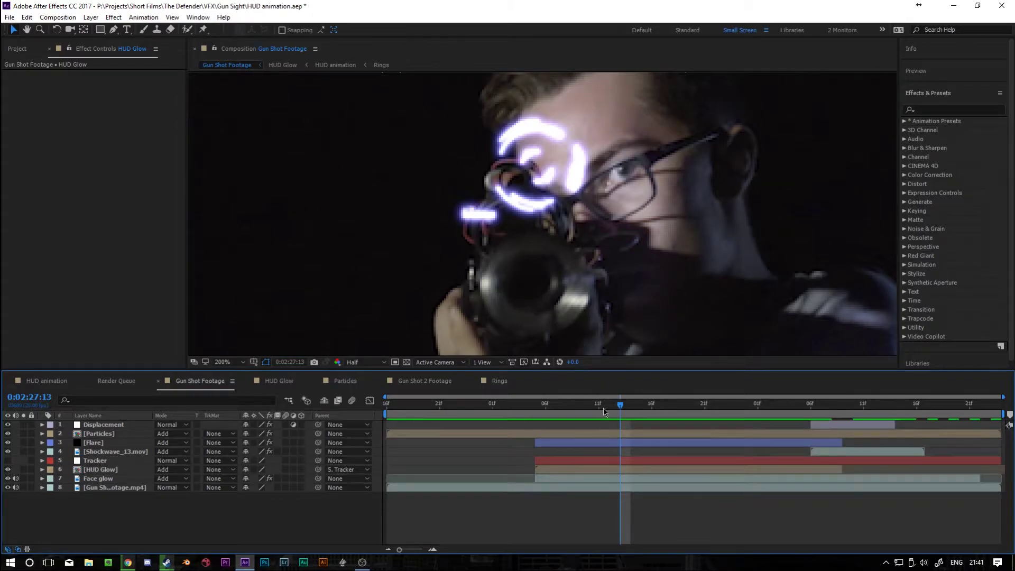
drag(604, 412, 682, 429)
scroll(654, 306, down, 2)
click(105, 443)
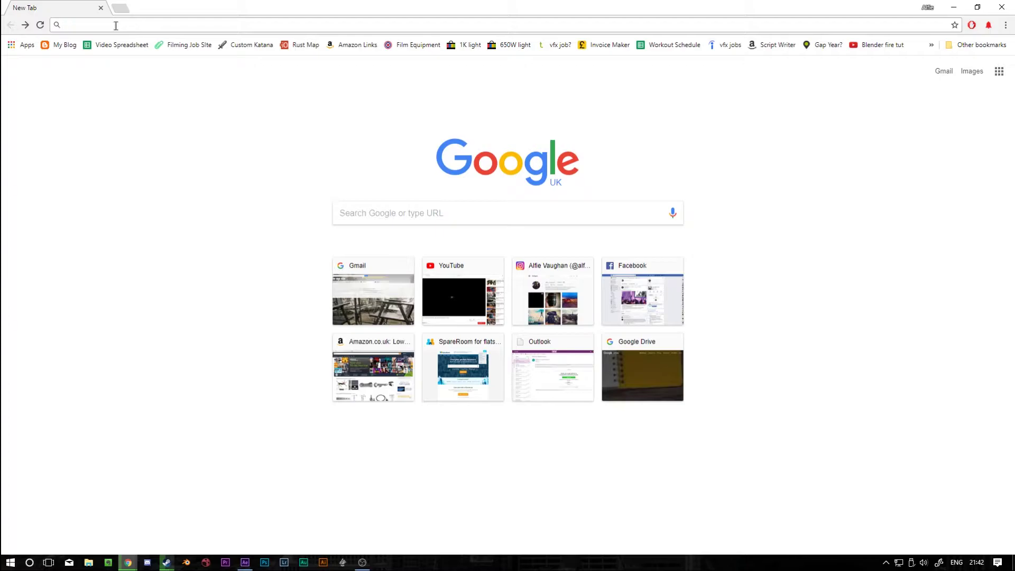
Switch to the web browser, search Google Images for "lens flare" and save the blue flare image as Lens flare.png.
text(flen)
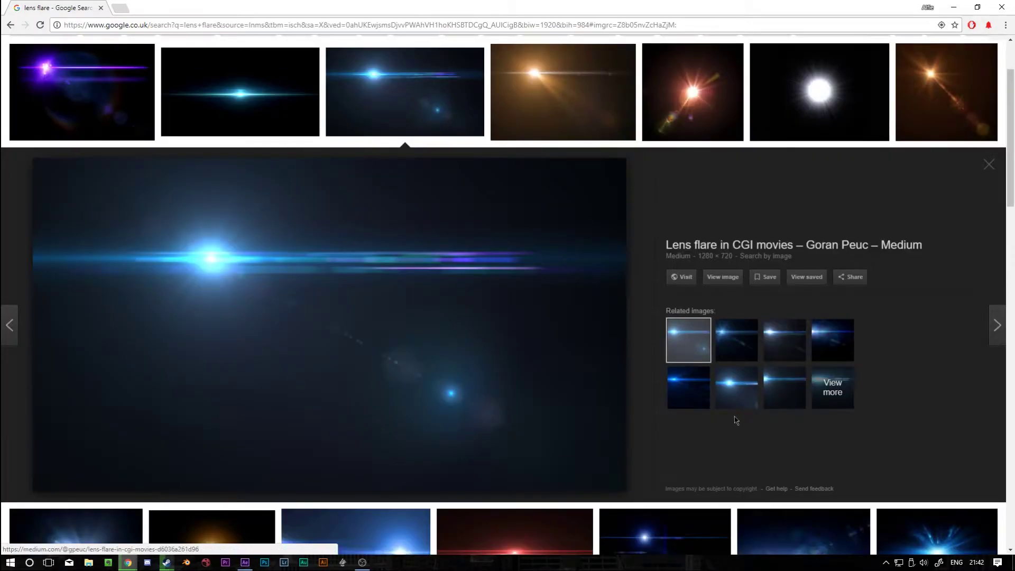
scroll(777, 402, down, 3)
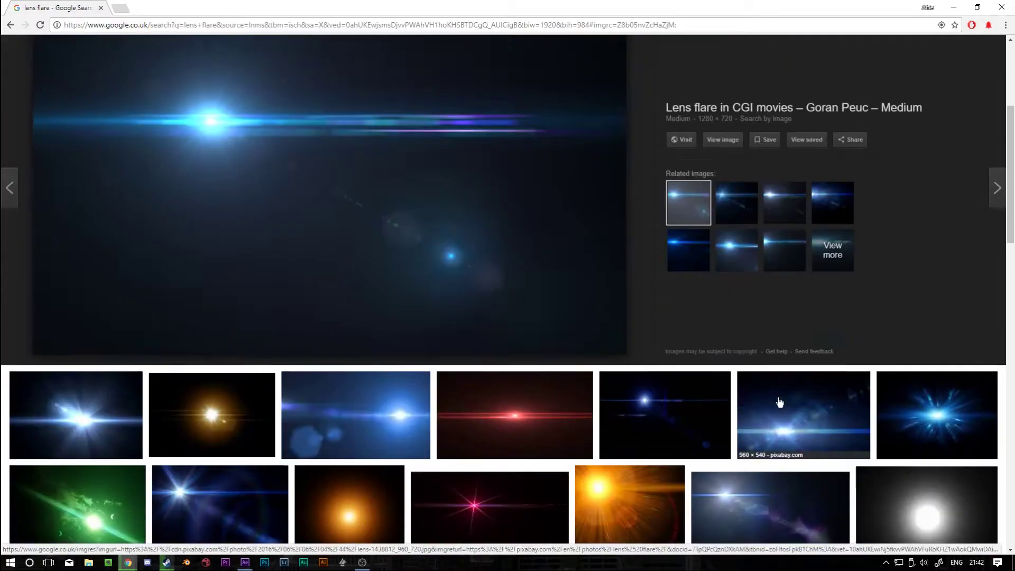
scroll(355, 420, up, 3)
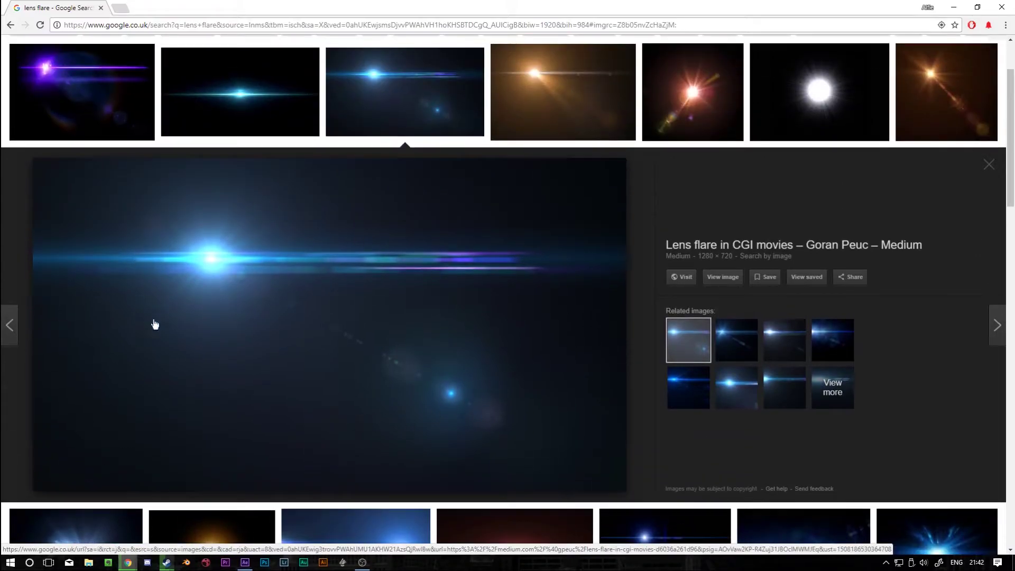
right_click(364, 305)
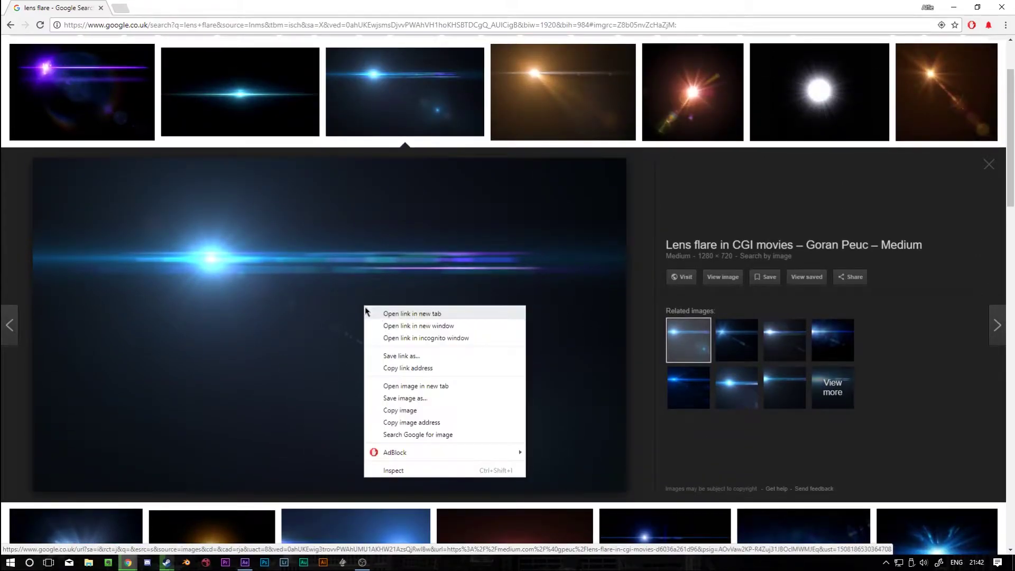
click(433, 400)
scroll(37, 135, up, 1)
click(42, 124)
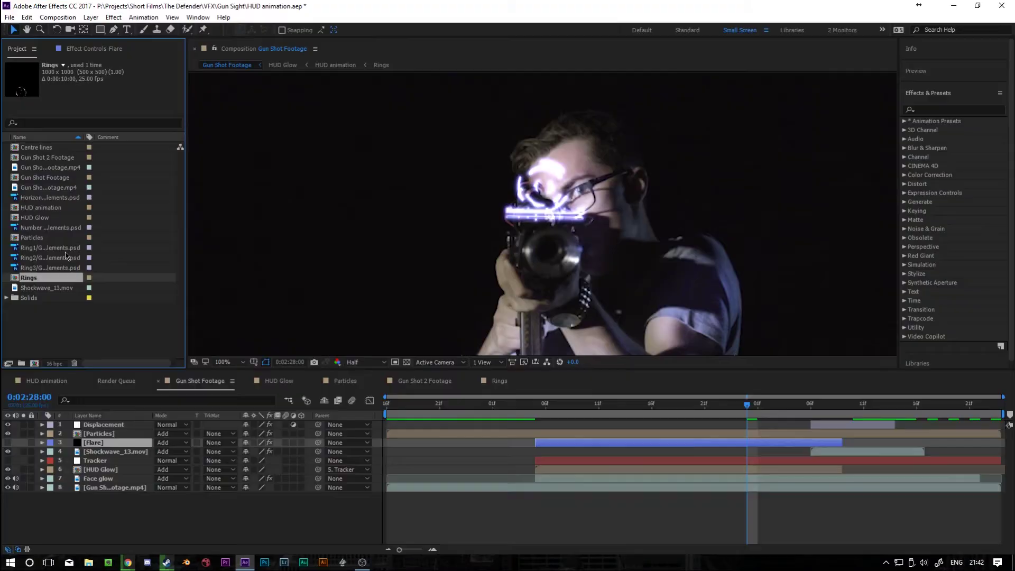
Import Lens flare.png into the After Effects project and add it as the top layer of Gun Shot Footage.
double_click(81, 342)
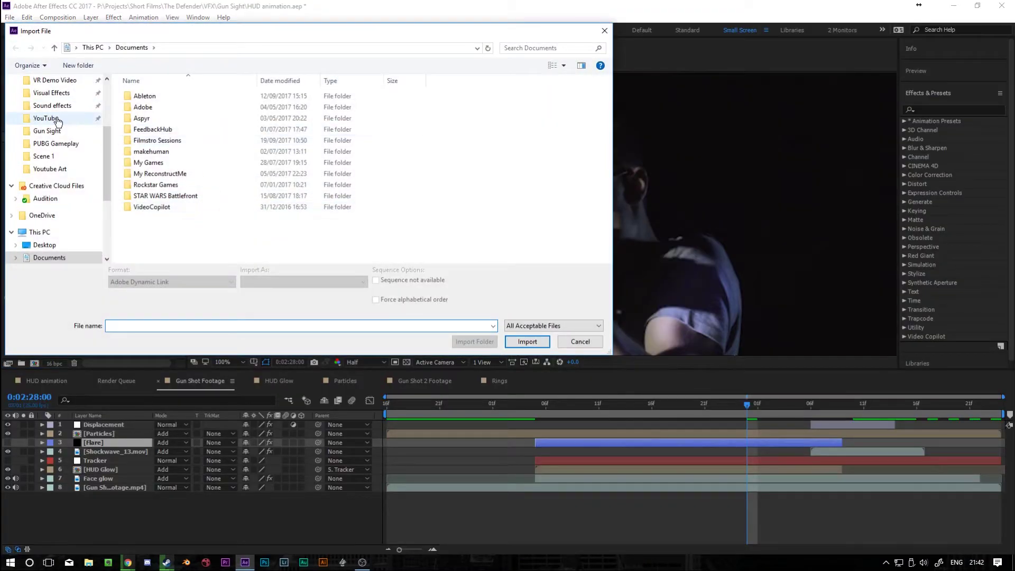
click(44, 139)
double_click(168, 111)
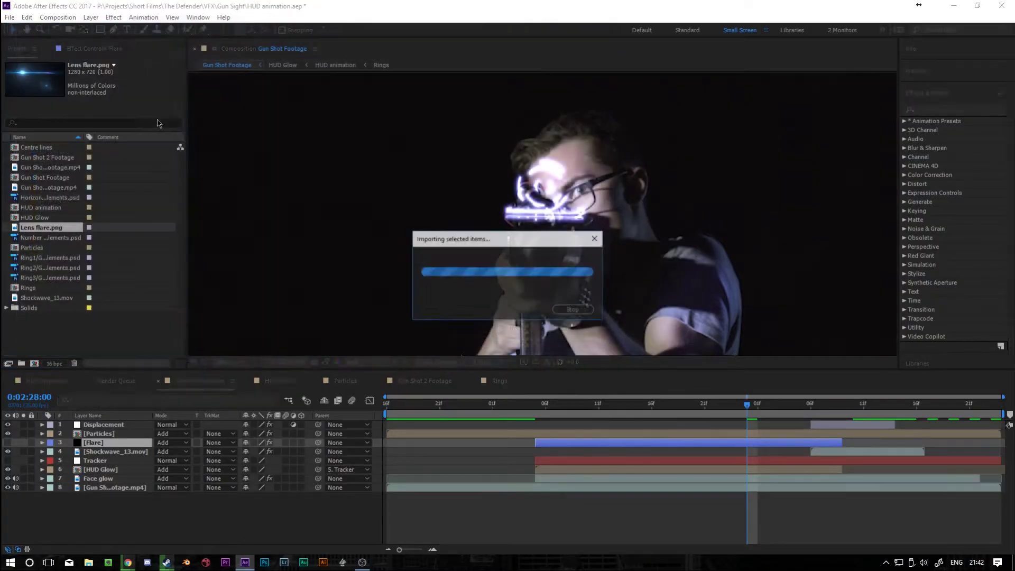
drag(14, 231, 601, 277)
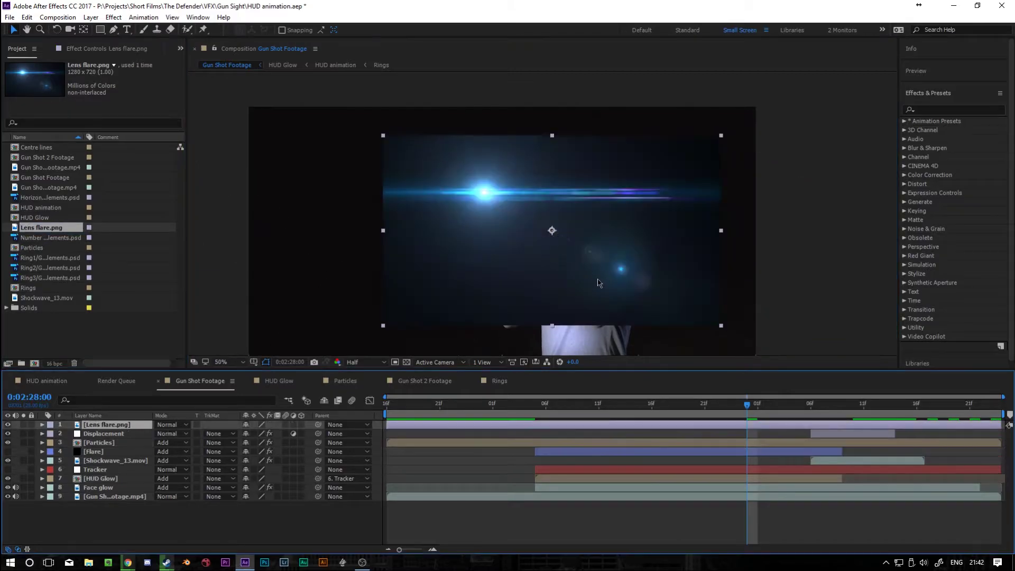
Scale the lens flare layer to 137% over the gun and set its blending mode to Add.
key(s)
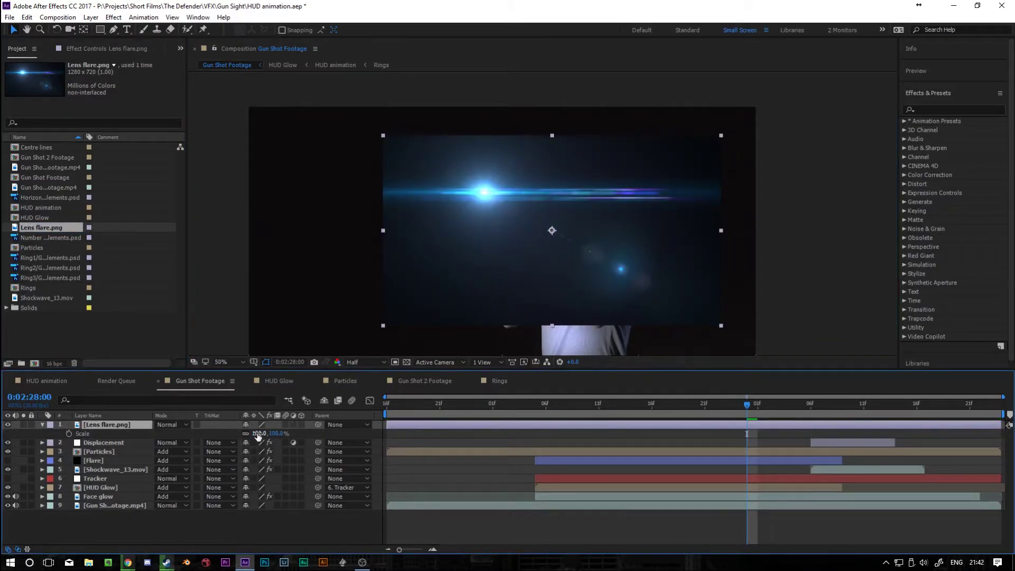
drag(258, 435, 277, 434)
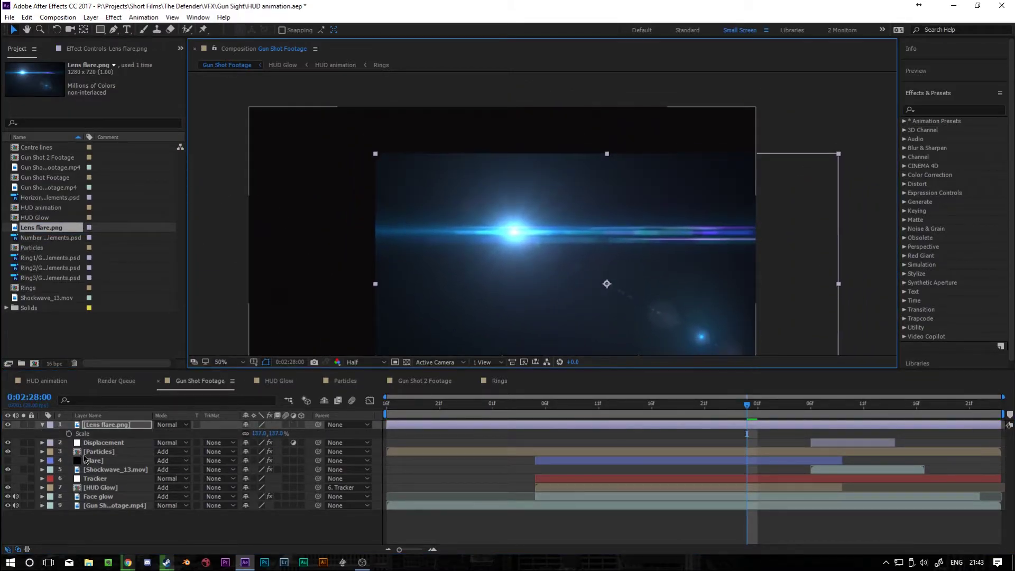
click(178, 424)
click(265, 203)
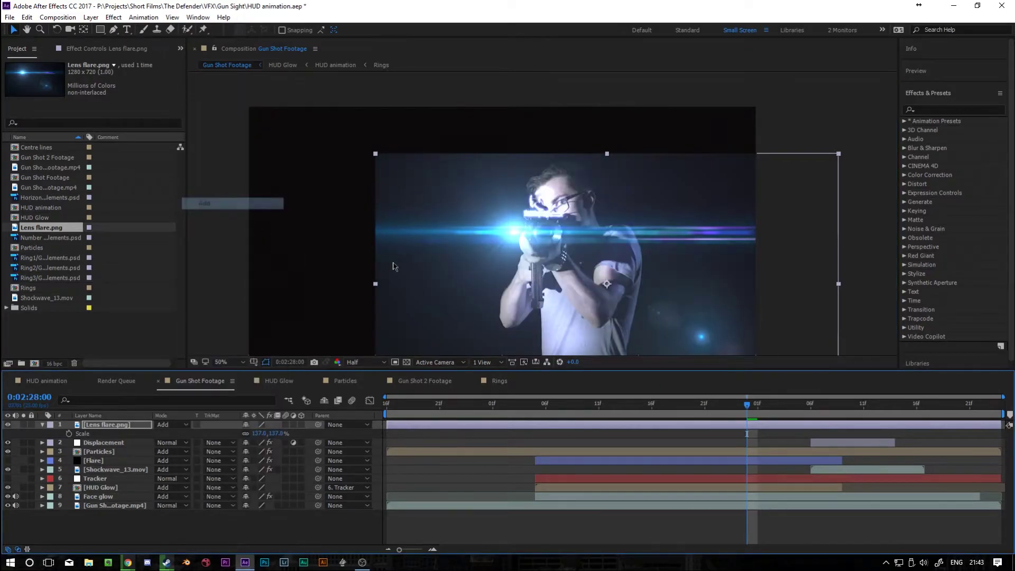
Reposition the lens flare beside the gun and draw a closed RotoBezier mask around its bright core and horizontal streak.
drag(393, 266, 337, 248)
key(g)
click(335, 215)
click(427, 260)
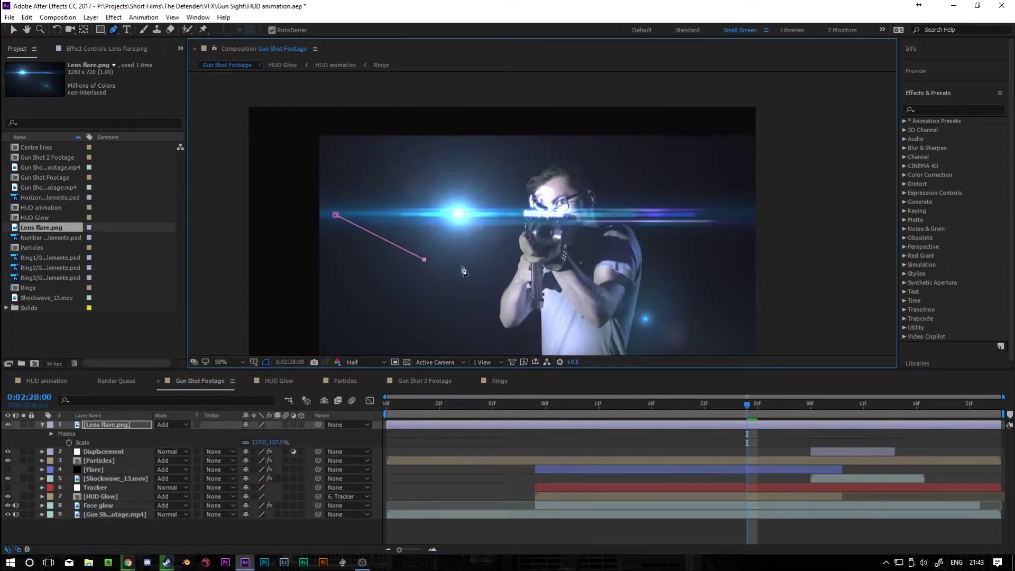
click(553, 264)
click(666, 248)
click(669, 194)
click(551, 163)
click(427, 164)
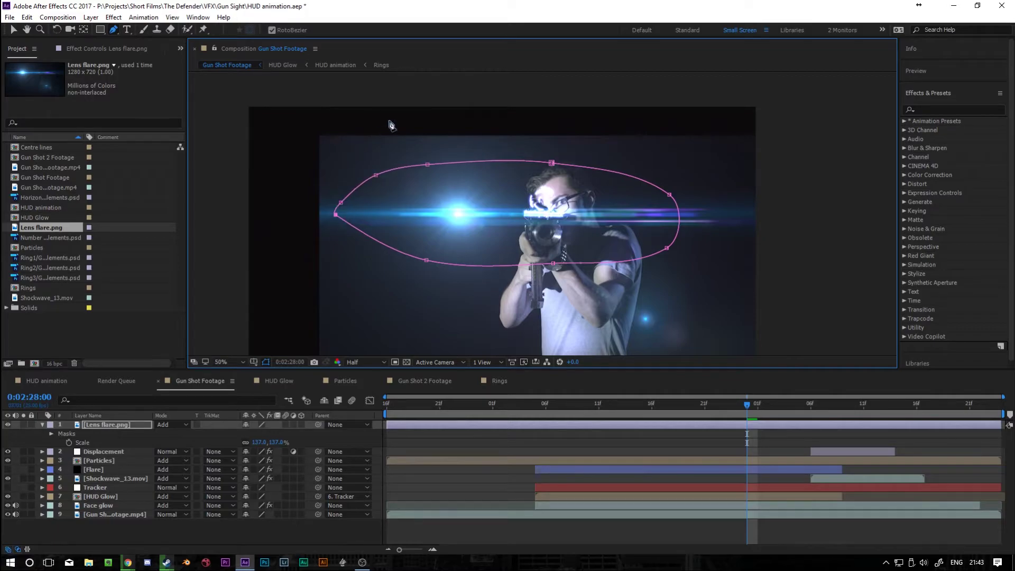
Feather the lens flare's mask to about 196 pixels so its edges blend into the footage.
click(111, 424)
key(f)
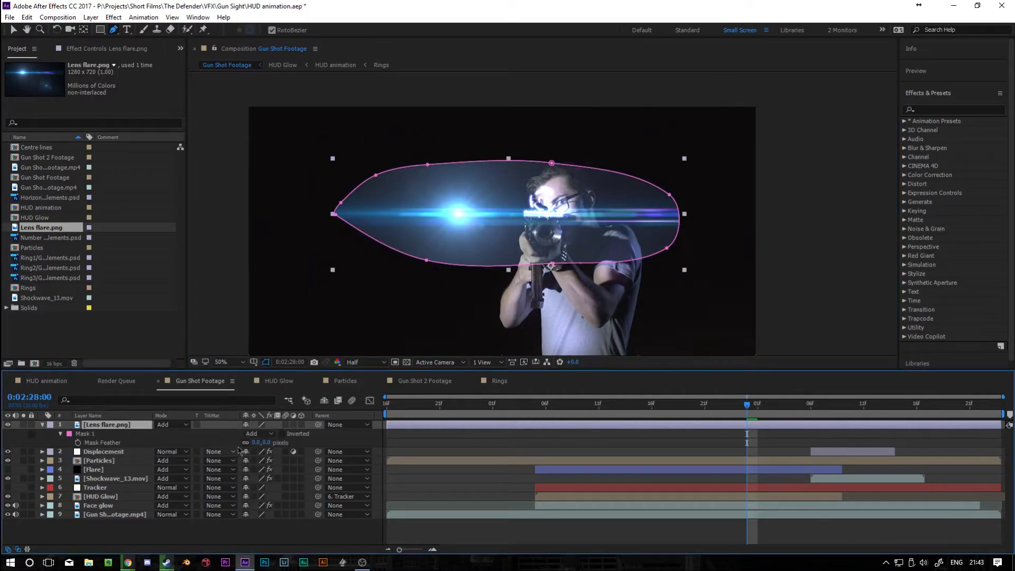
drag(256, 442, 376, 460)
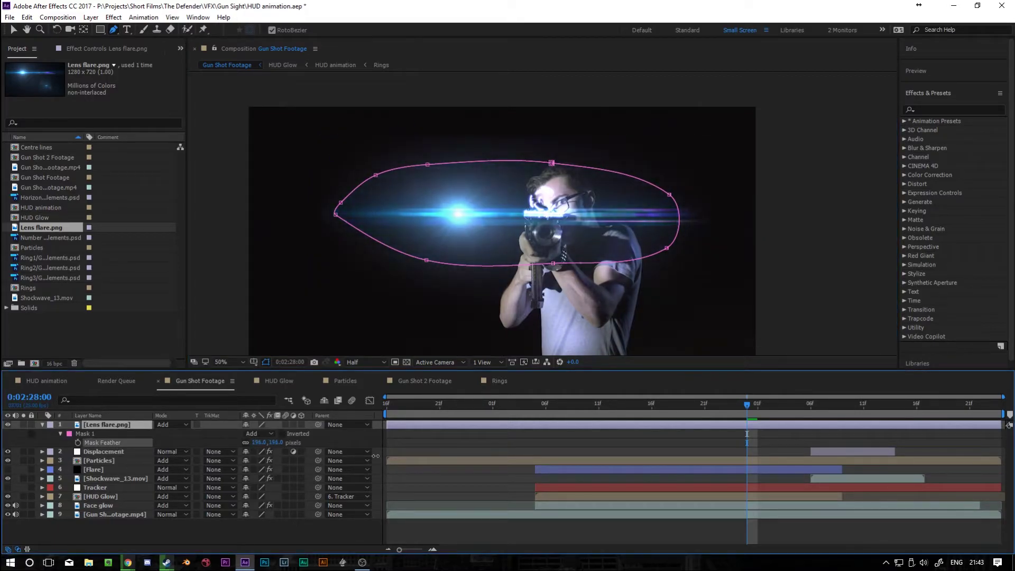
Duplicate the masked Lens flare.png layer and pre-compose both copies into a composition named Lens Flare.
click(212, 533)
key(v)
click(131, 423)
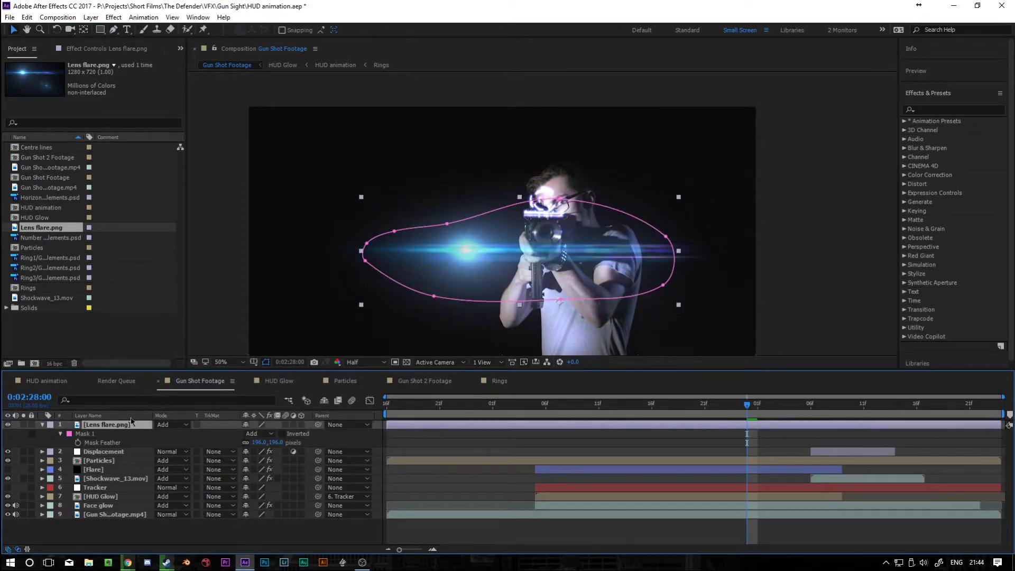
key(ctrl+d)
shift+click(121, 435)
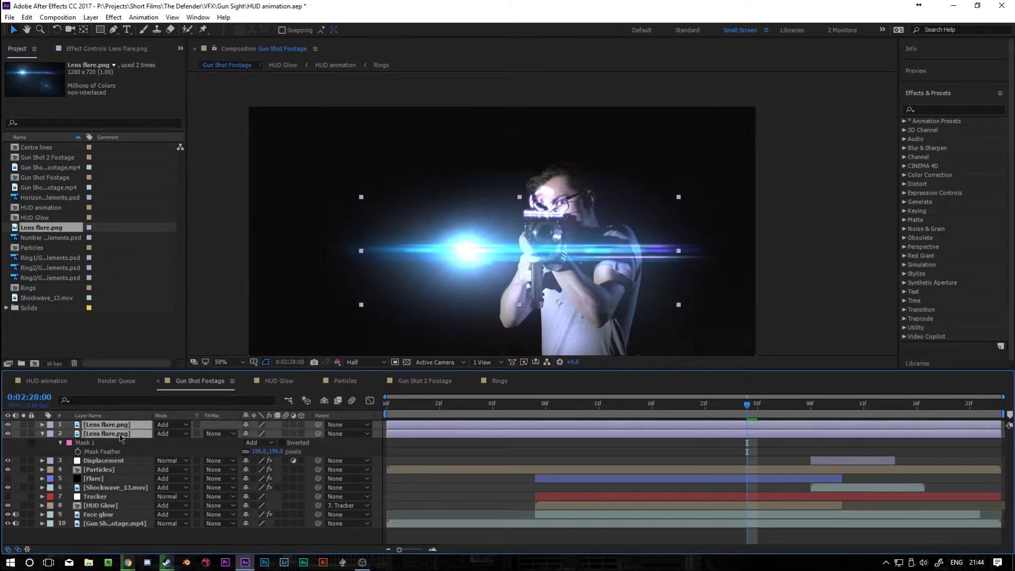
key(ctrl+shift+c)
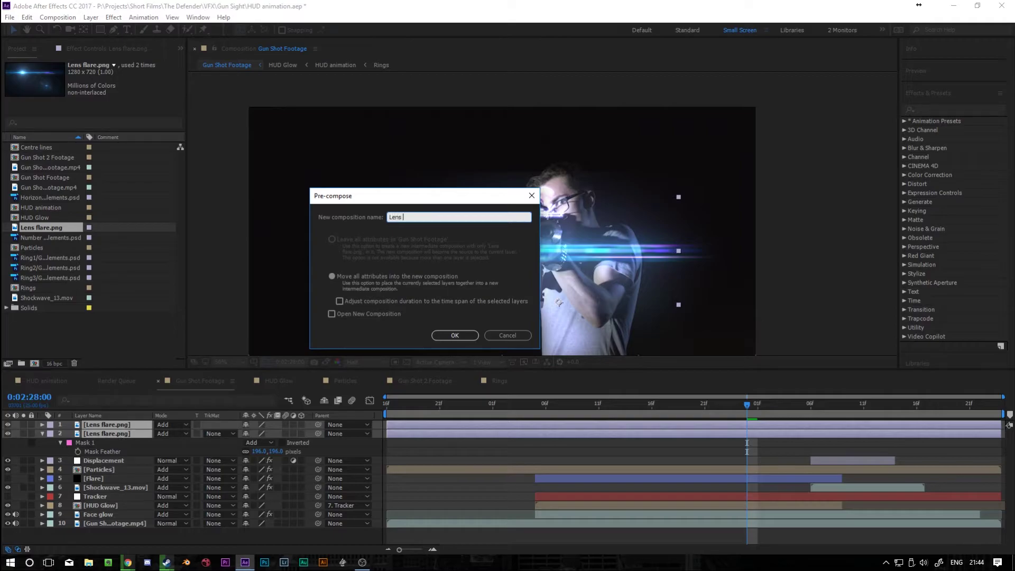
text(Lens Flare)
key(Return)
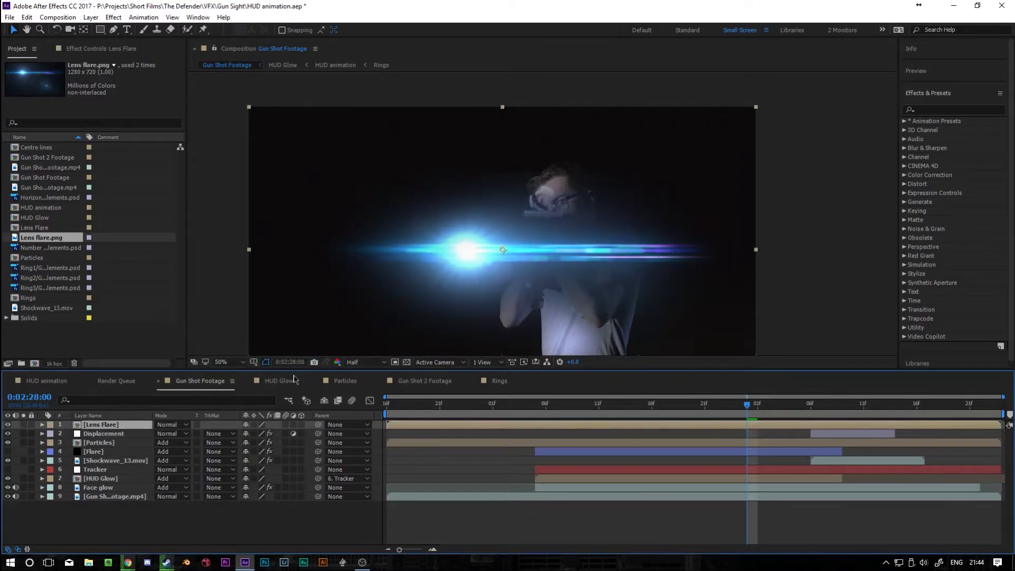
Set the Lens Flare pre-comp's blending mode to Add and flip it horizontally with its bright core over the gun.
click(174, 425)
click(227, 205)
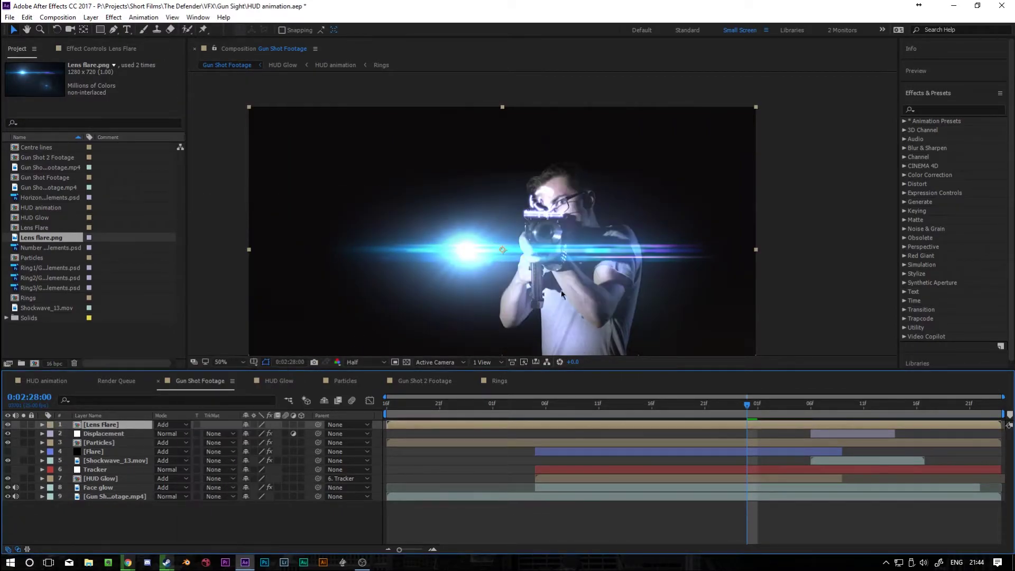
drag(488, 246, 513, 255)
click(235, 512)
drag(761, 245, 297, 279)
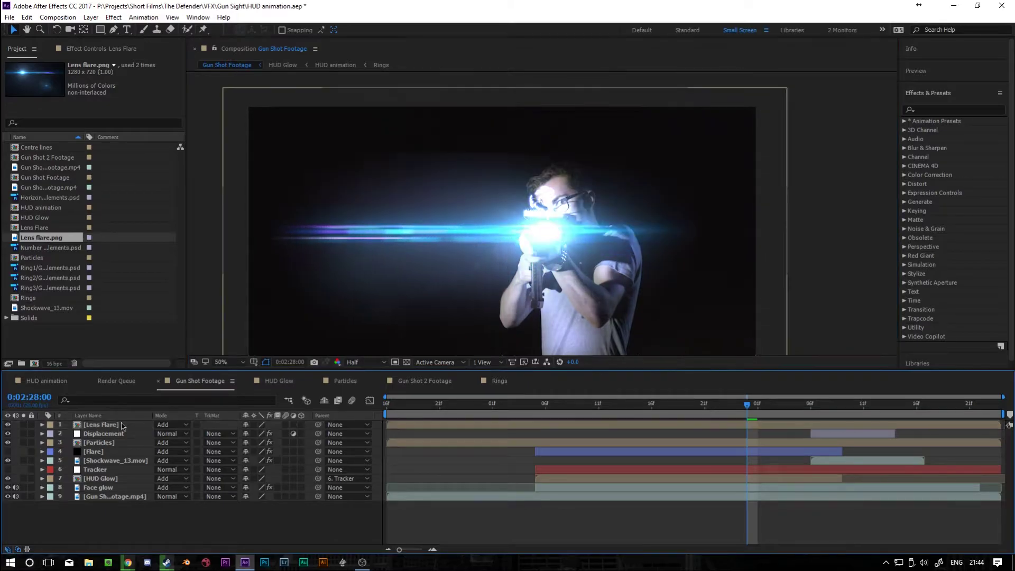
Apply the Exposure effect to the Lens Flare layer and adjust its master exposure.
click(119, 425)
key(ctrl+space)
text(exposure)
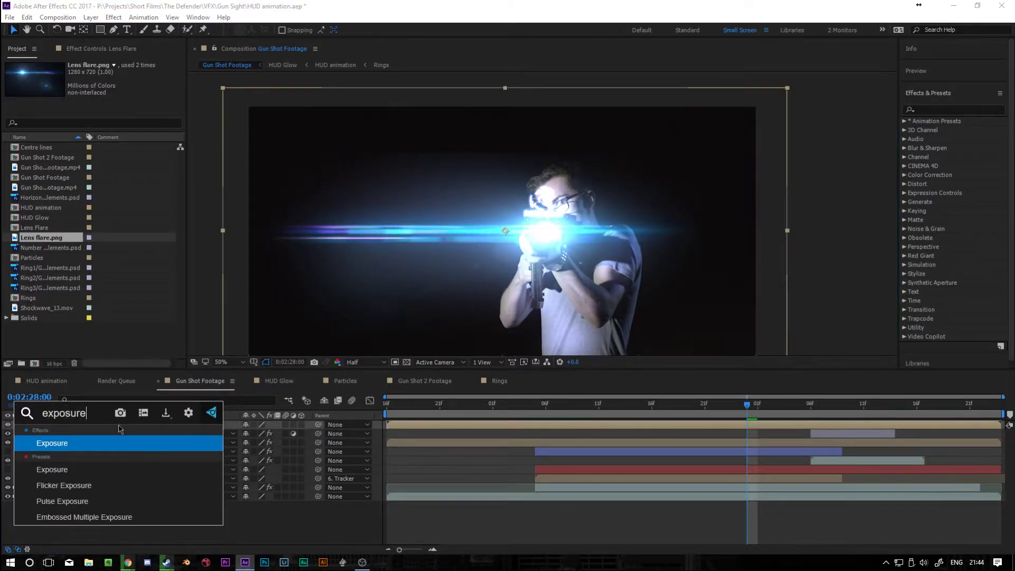
key(Return)
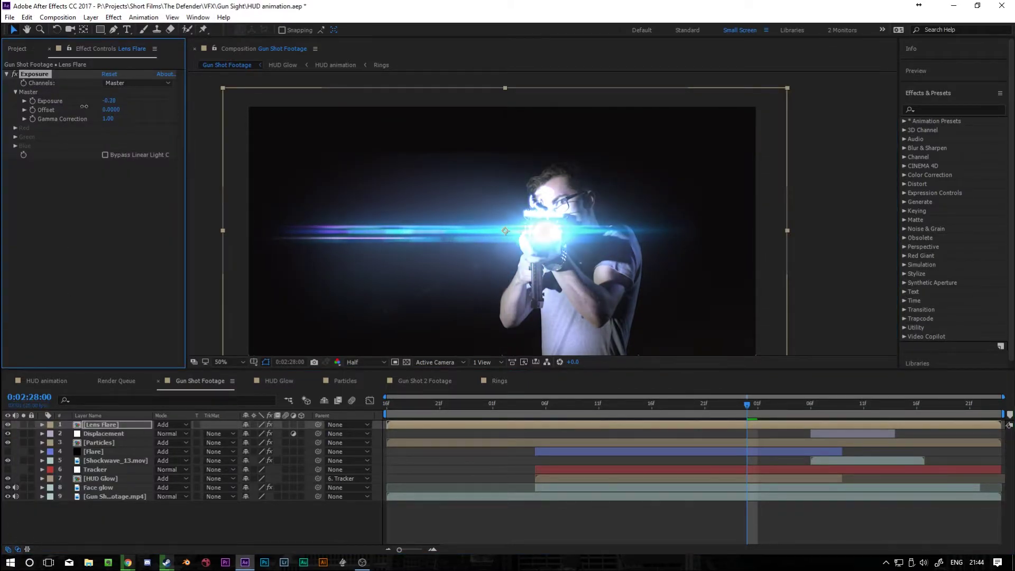
drag(84, 107, 232, 161)
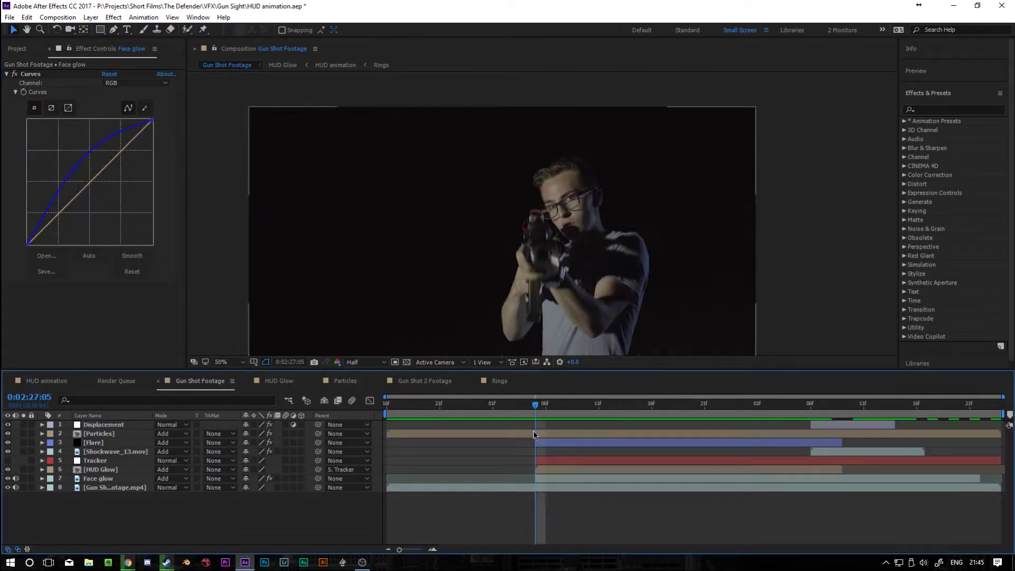
Examine how the HUD, flare, shockwave and particles play through the gun shot, from 0:02:27:05 to 0:02:28:13.
drag(535, 405, 644, 444)
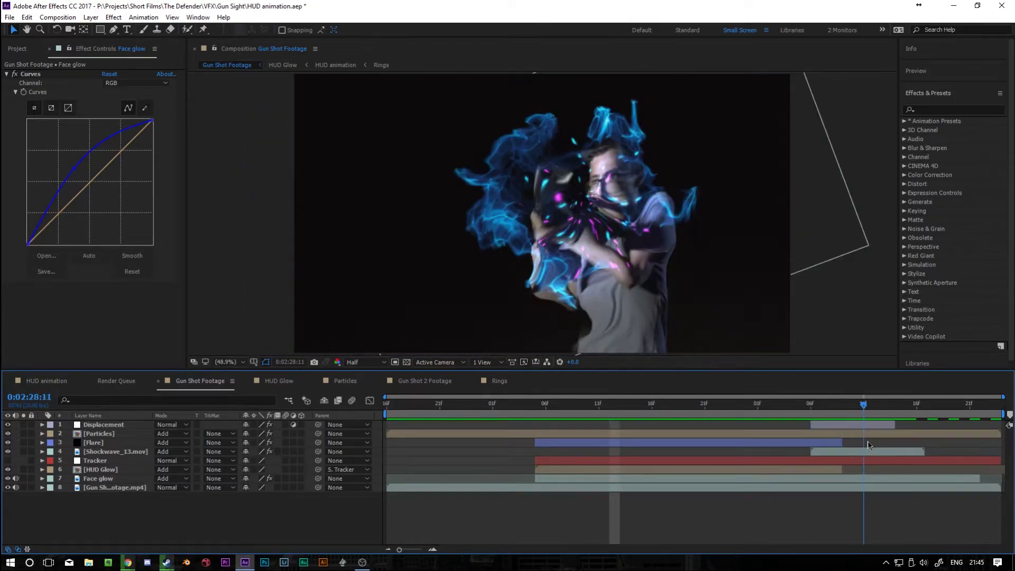
drag(873, 405, 855, 445)
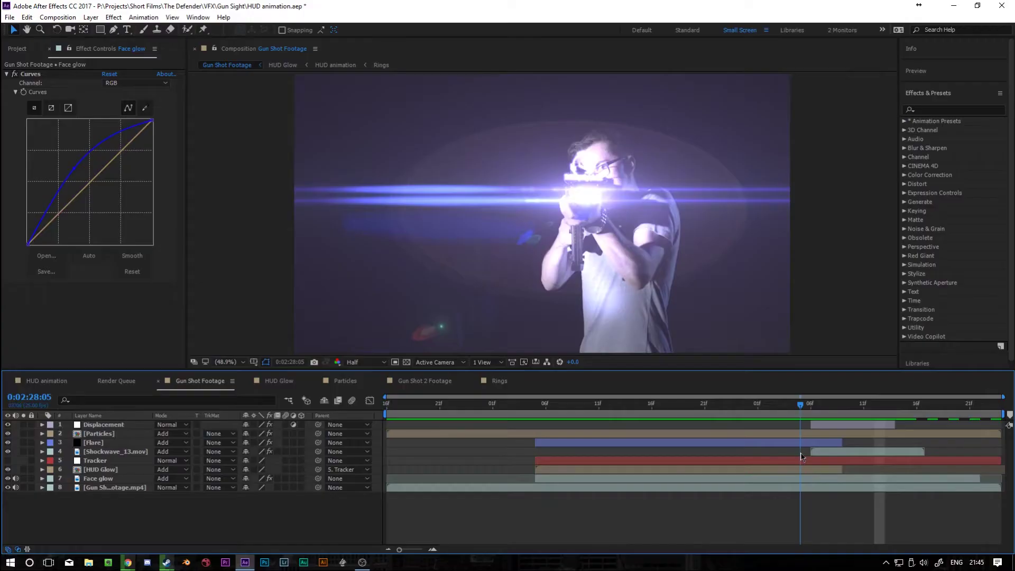
drag(804, 449, 863, 465)
drag(910, 442, 875, 430)
click(838, 412)
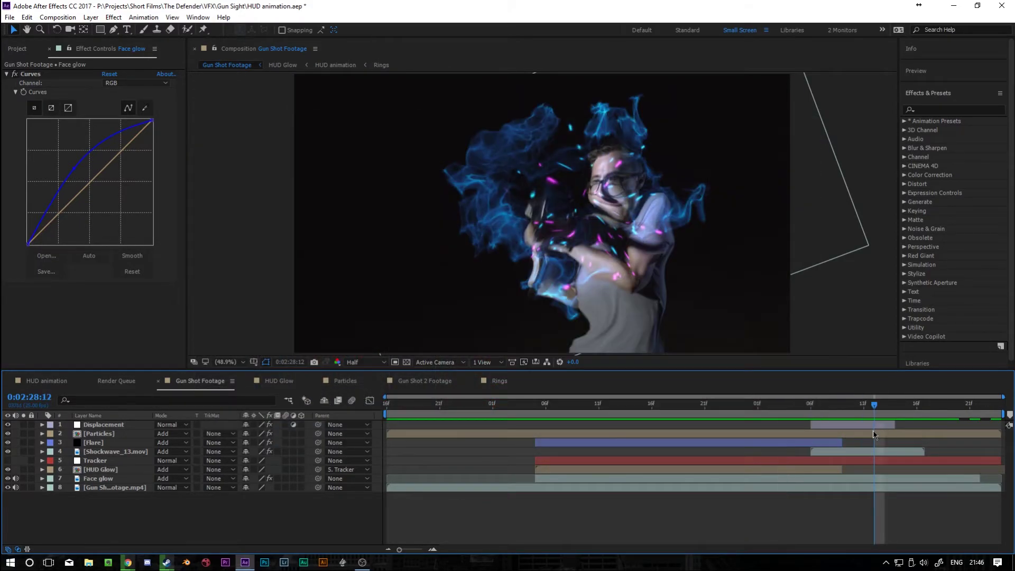
click(89, 255)
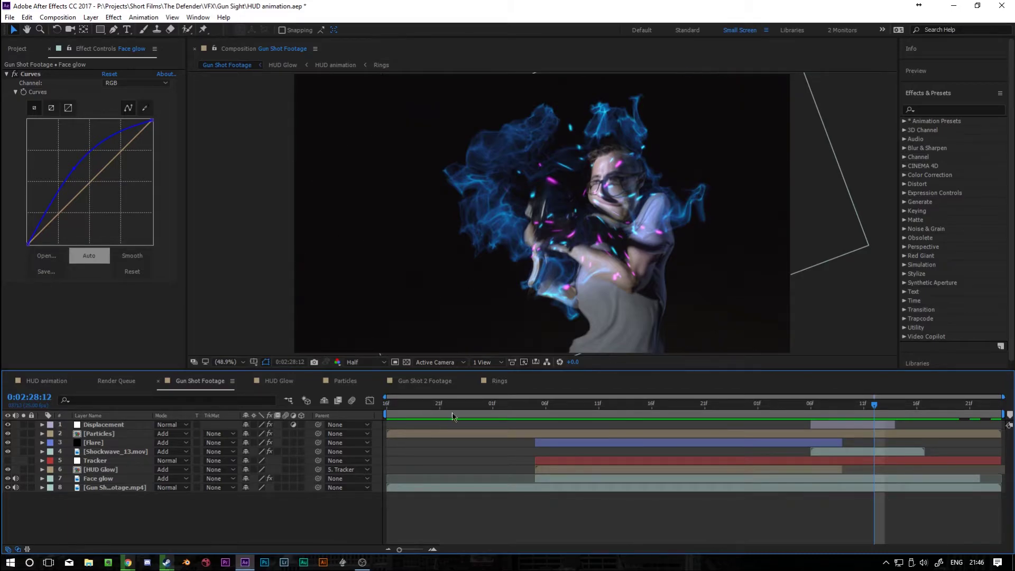
drag(865, 409, 790, 413)
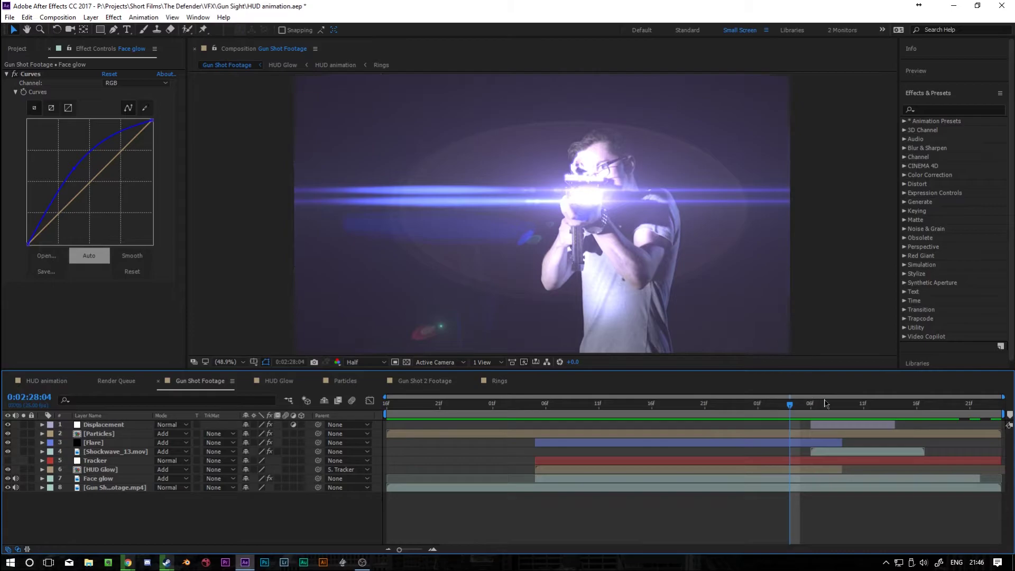
click(853, 410)
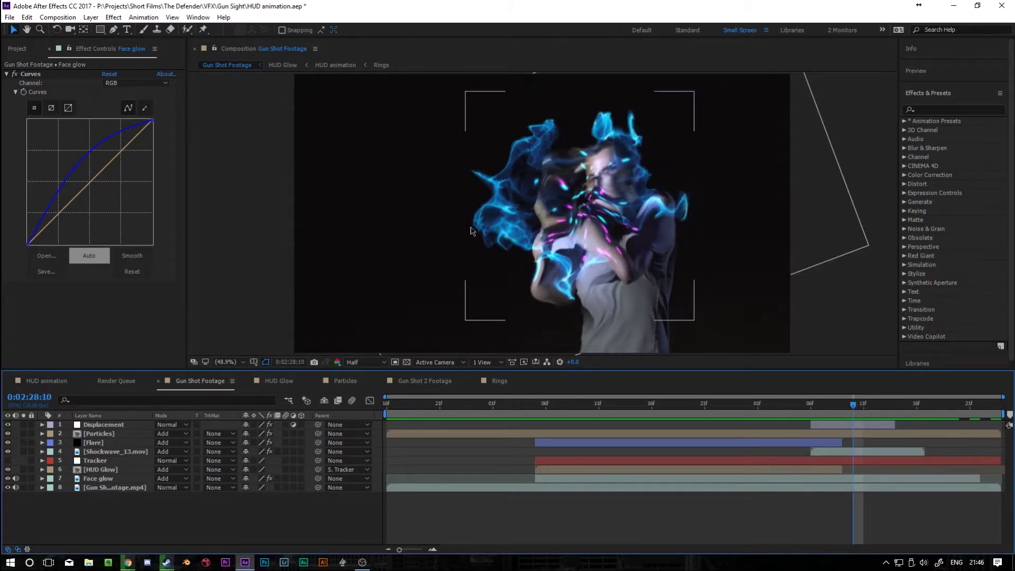
drag(853, 410, 884, 410)
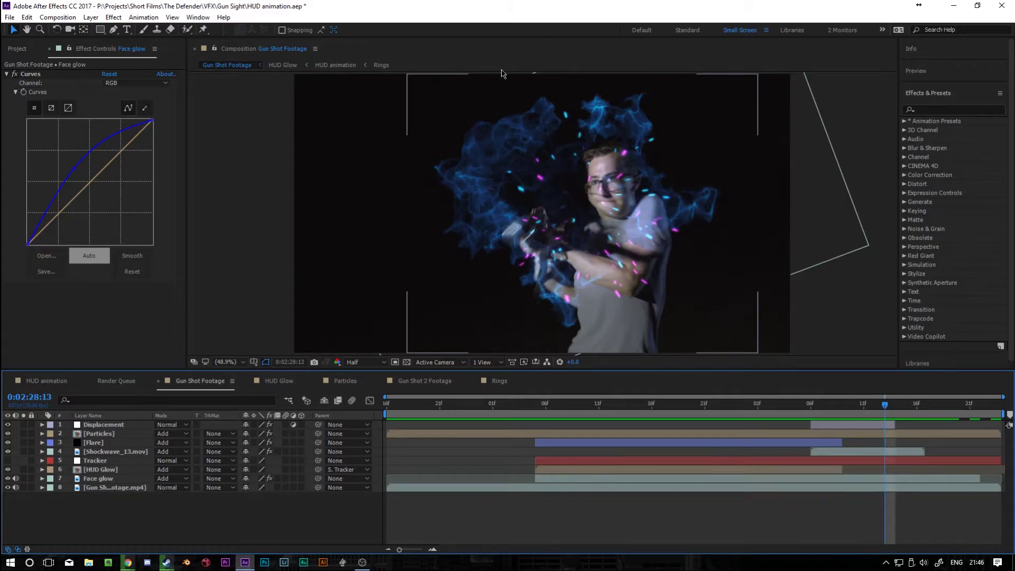
Inspect the shockwave and the distorted footage around the gun up close, starting from frame 0:02:28:11.
key(Page_Up)
key(Page_Up)
scroll(626, 240, up, 1)
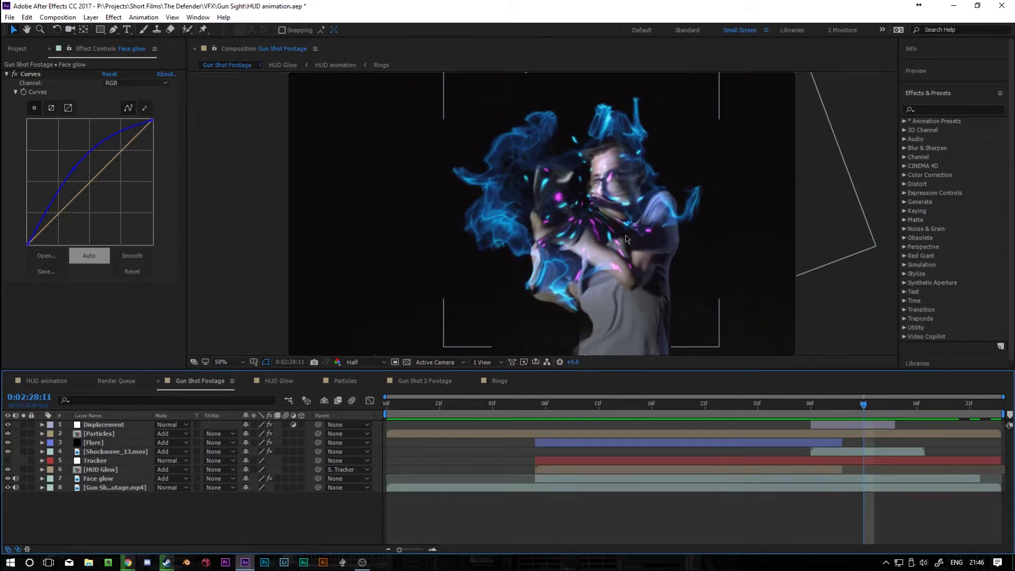
scroll(627, 239, up, 3)
scroll(670, 166, down, 1)
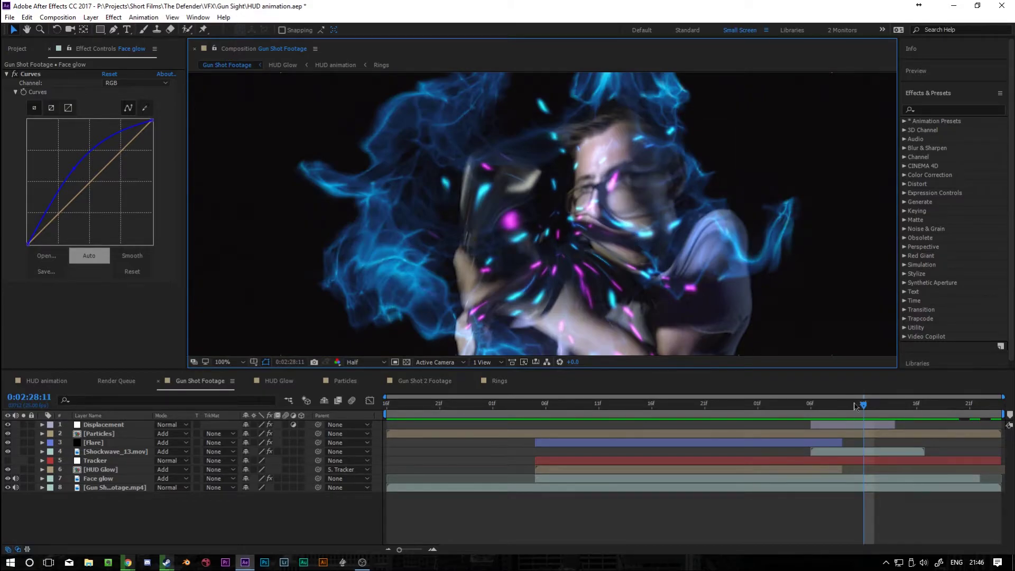
mouse_move(885, 410)
mouse_down()
mouse_move(812, 415)
mouse_move(971, 422)
mouse_move(895, 419)
mouse_up()
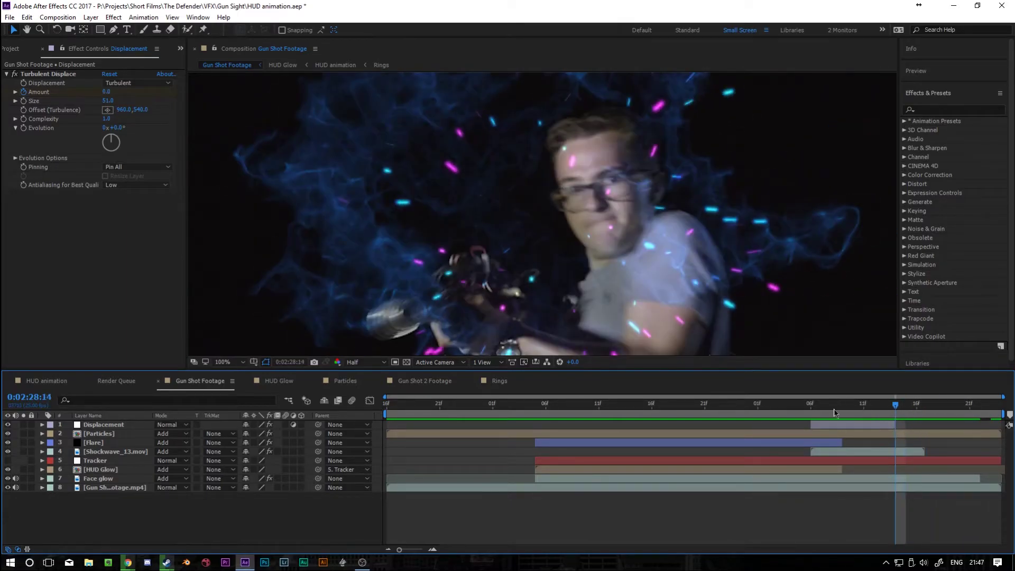
Examine the Displacement layer's Turbulent Displace settings and how its growing circular mask and animated amount distort the shot.
drag(834, 412, 863, 412)
click(96, 426)
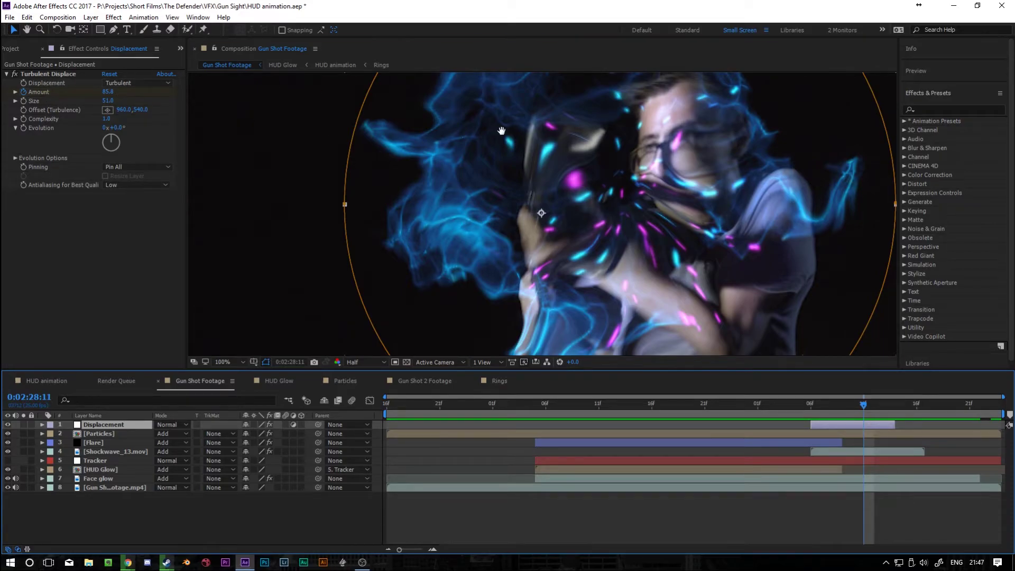
drag(501, 131, 465, 175)
key(i)
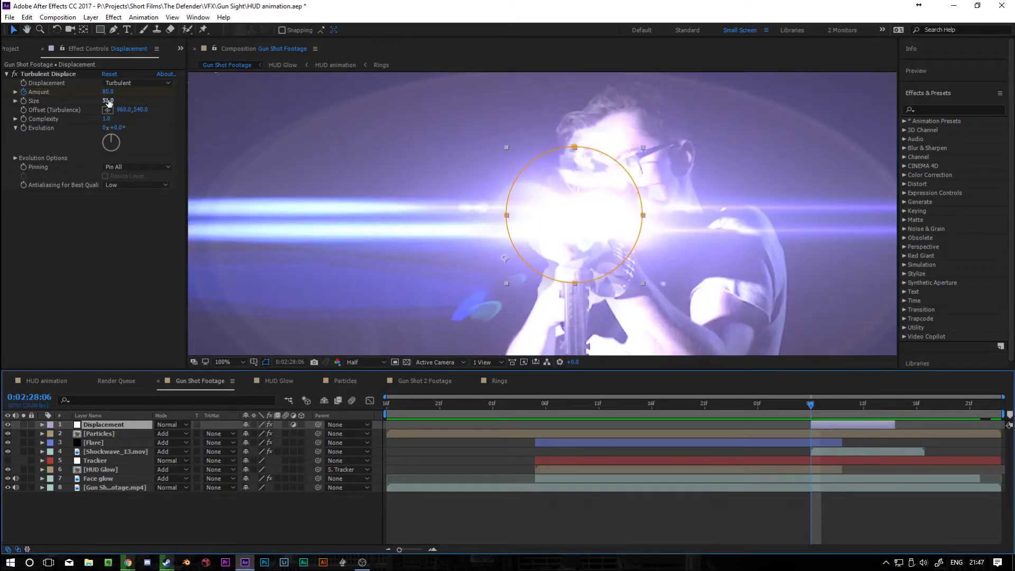
click(894, 406)
drag(800, 404, 907, 426)
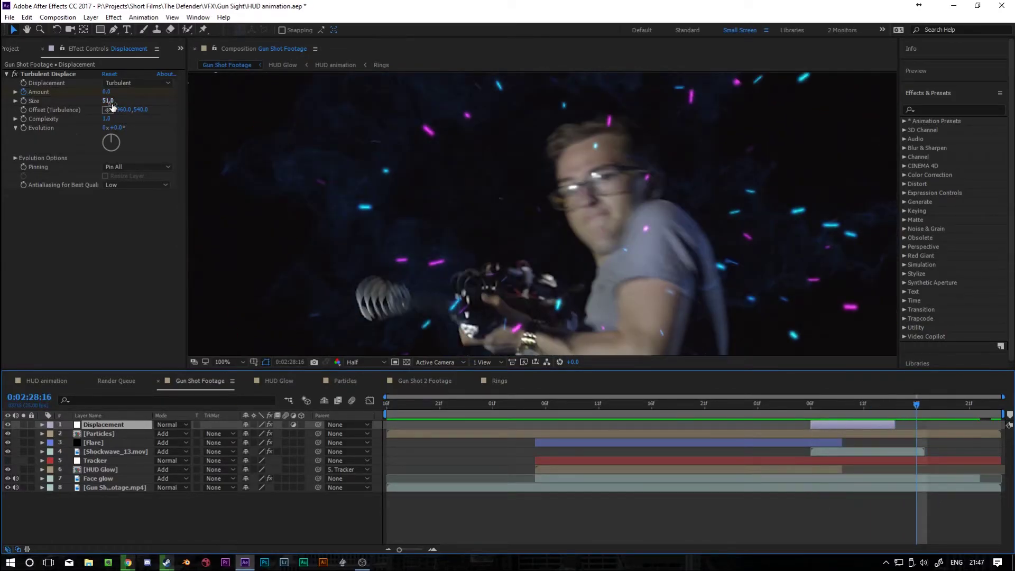
drag(827, 408, 810, 408)
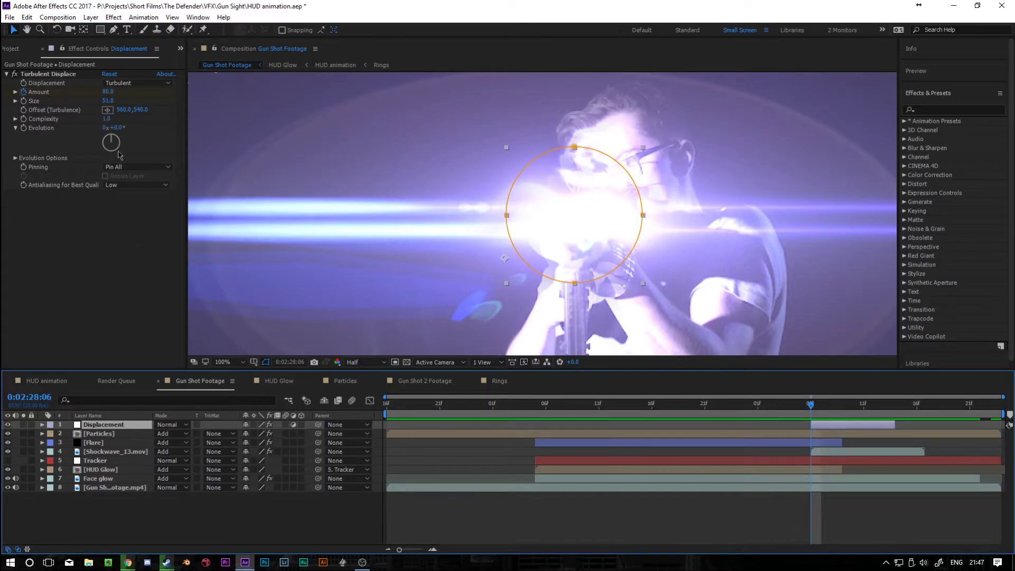
drag(817, 410, 843, 423)
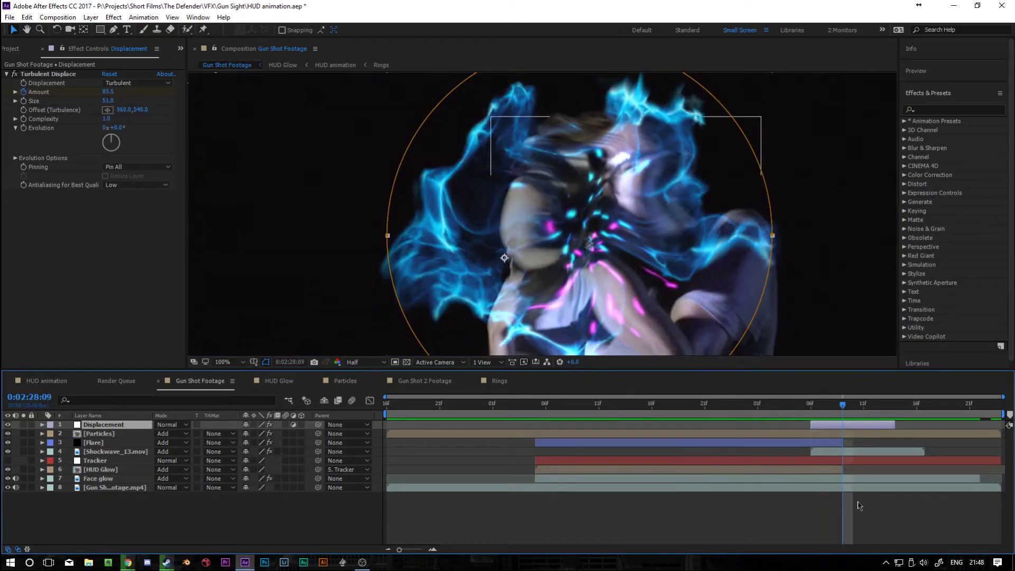
click(854, 501)
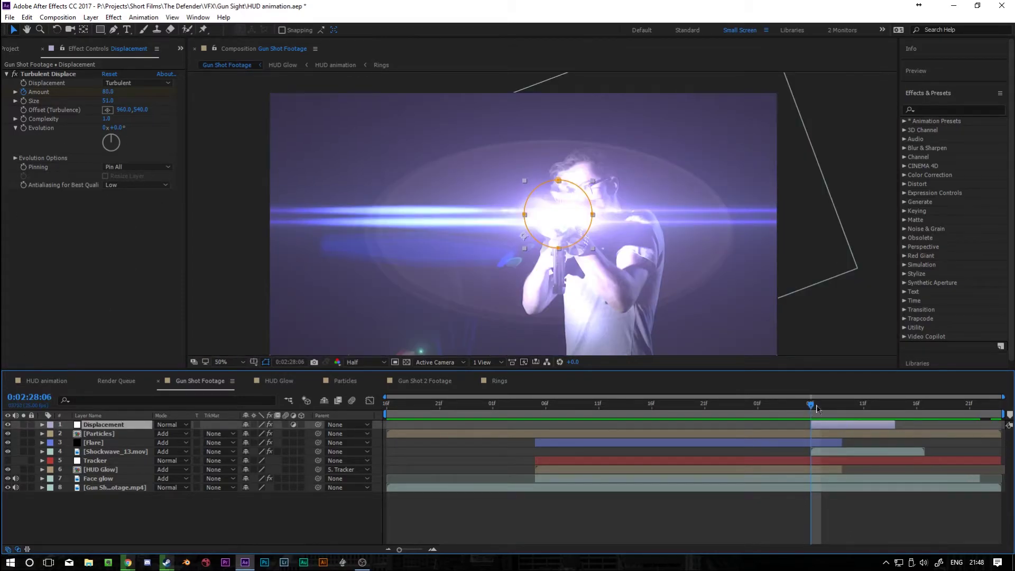
drag(813, 409, 892, 415)
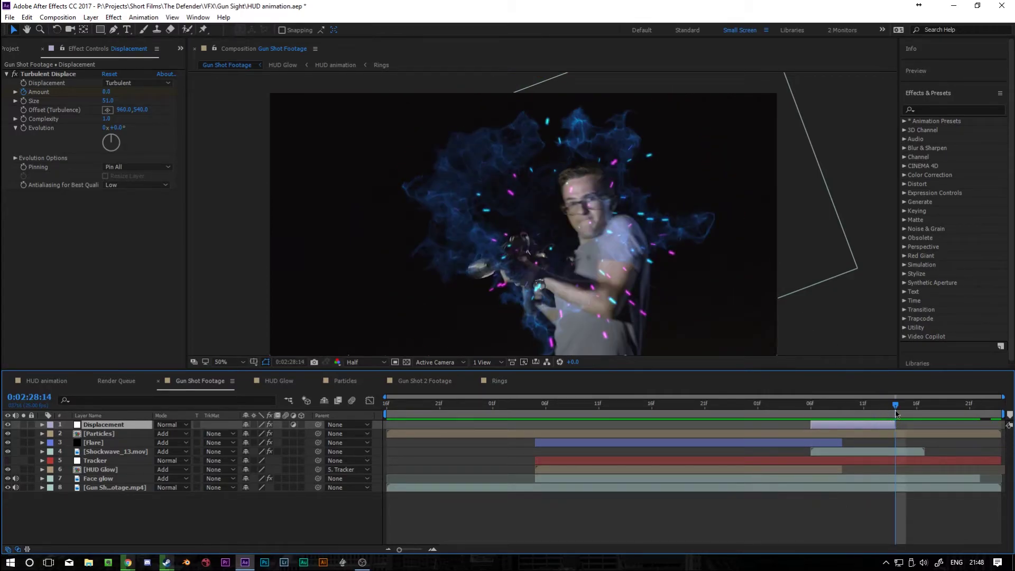
key(Page_Up)
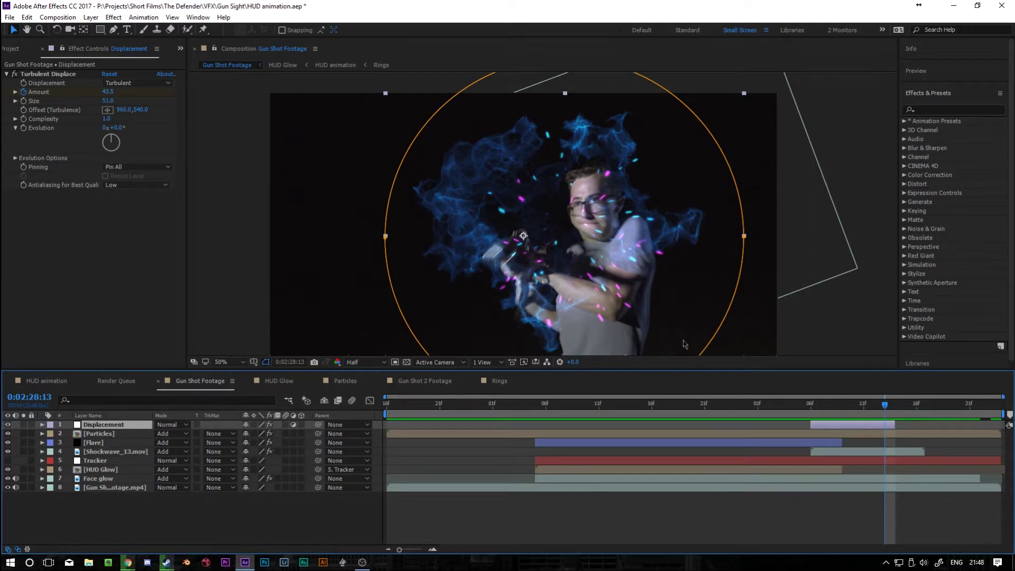
drag(901, 410, 810, 406)
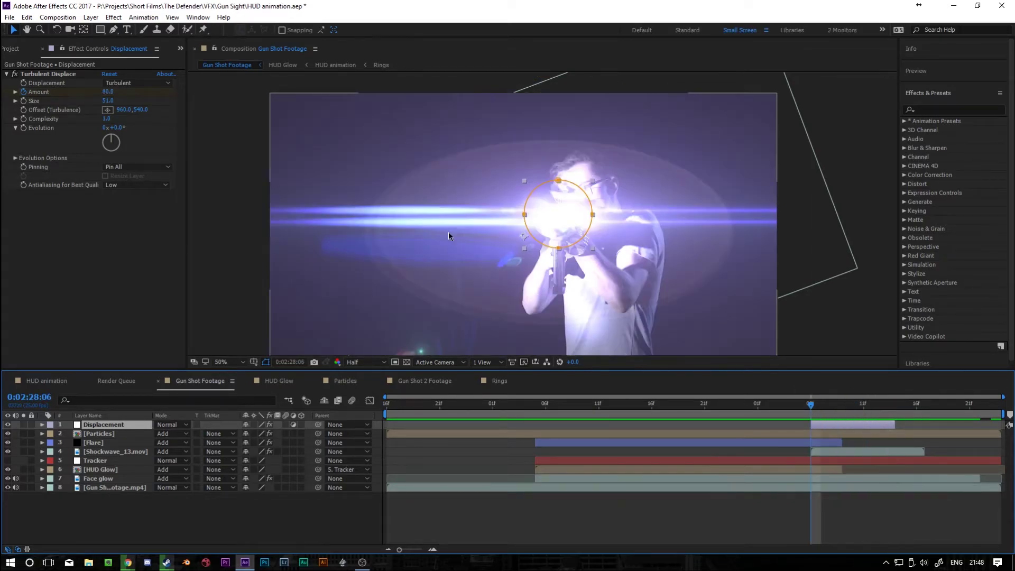
Select the Particles layer and examine how the glowing particles scatter from the shot up to 0:02:28:23.
click(828, 433)
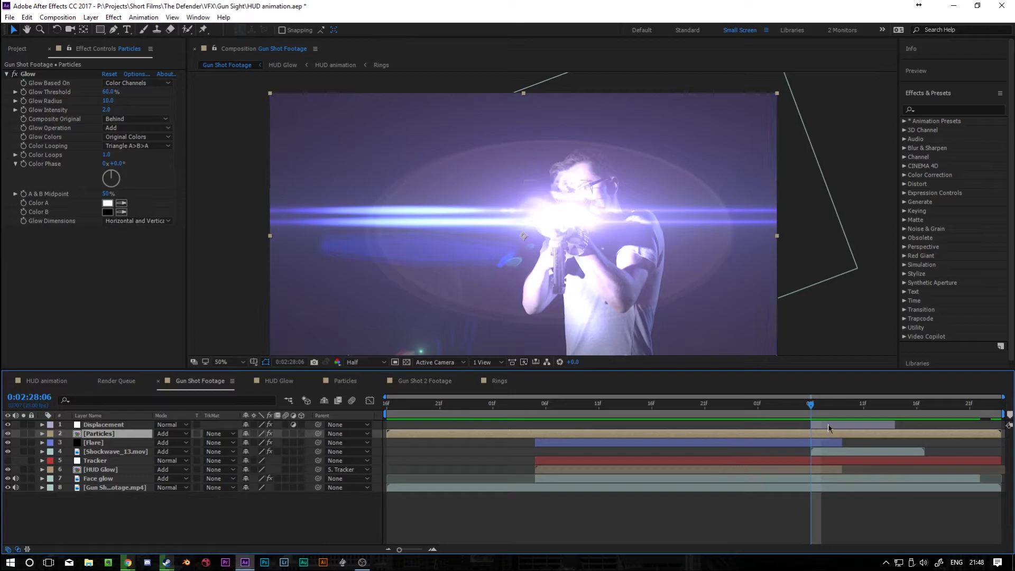
drag(808, 410, 952, 431)
drag(834, 408, 992, 419)
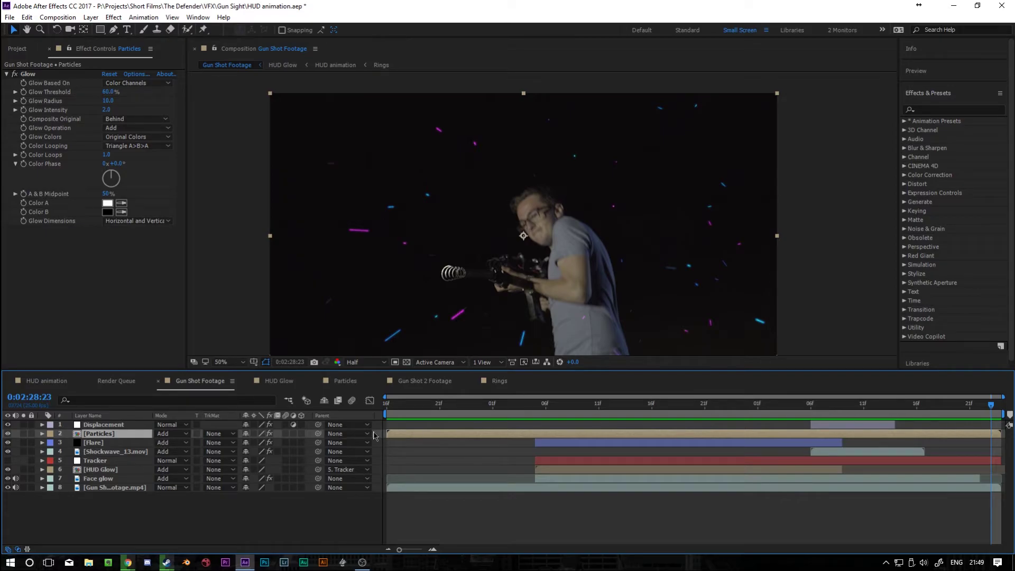
Search the effects for "particle" and look over the built-in options, including CC Particle Systems II and CC Particle World.
key(ctrl+space)
text(particle)
key(Up)
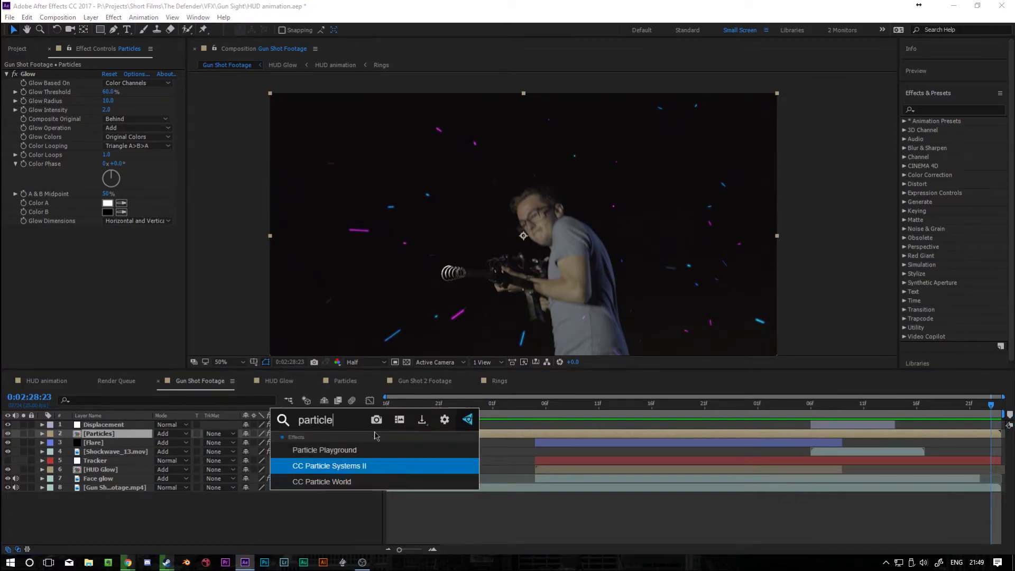
key(Down)
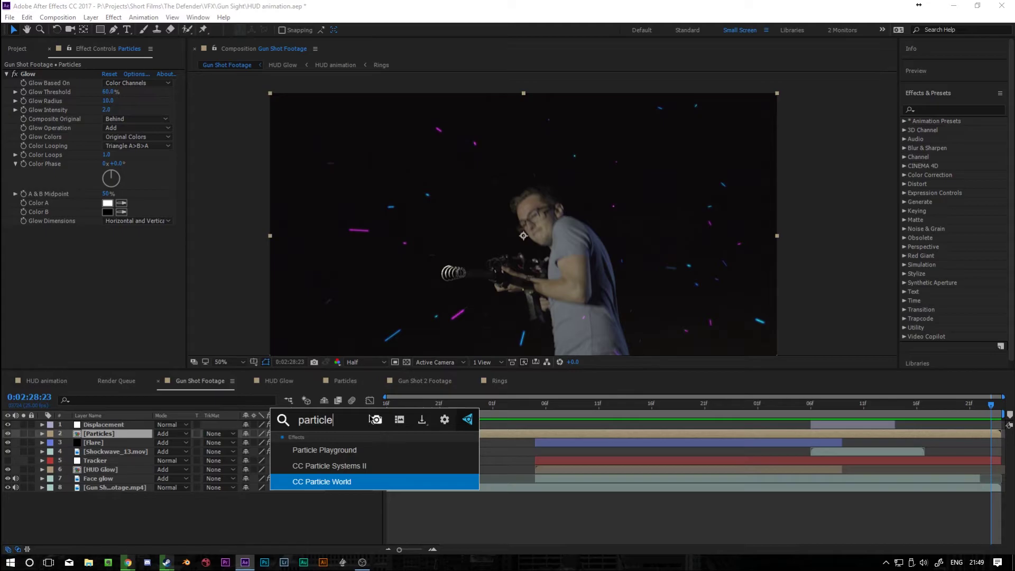
key(Escape)
Open the Particles composition and examine the Particular effect's emitter and particle settings.
double_click(114, 435)
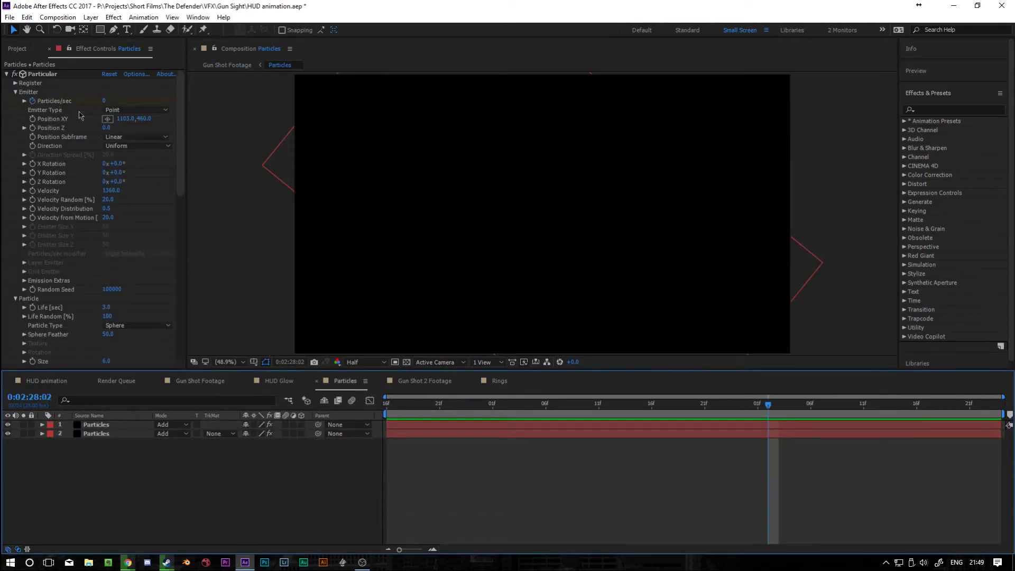
drag(178, 118, 184, 268)
scroll(184, 124, up, 1)
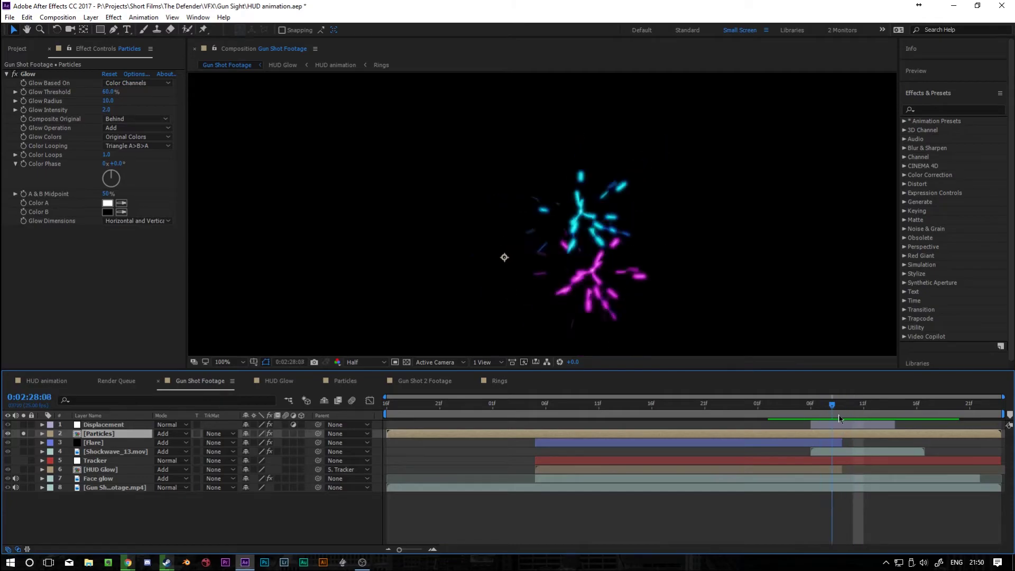
Examine the soloed Particles layer in Gun Shot Footage, comparing the burst at 0:02:28:08 with its spread at 0:02:28:19 and 0:02:28:23.
key(comma)
key(comma)
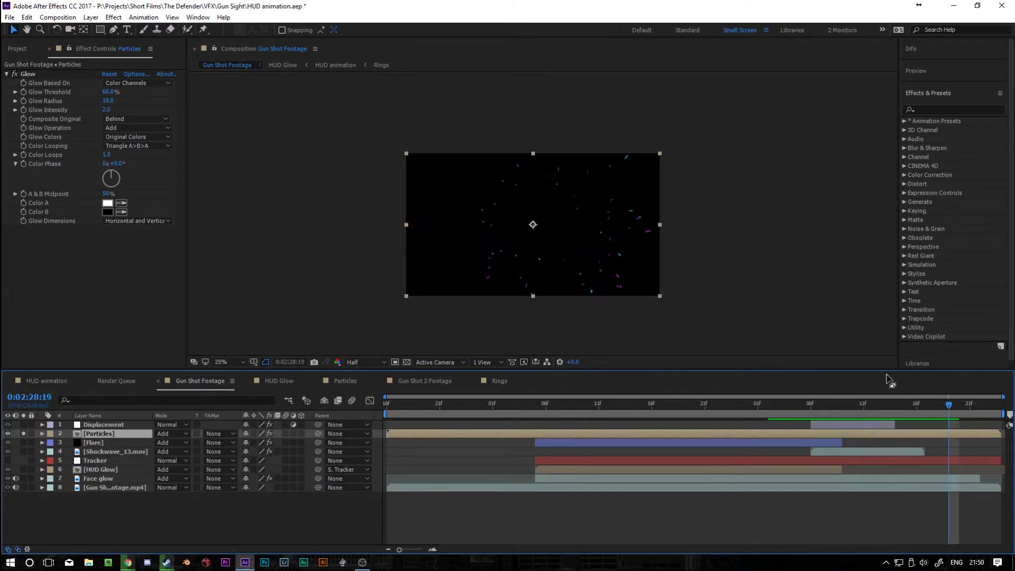
key(period)
key(period)
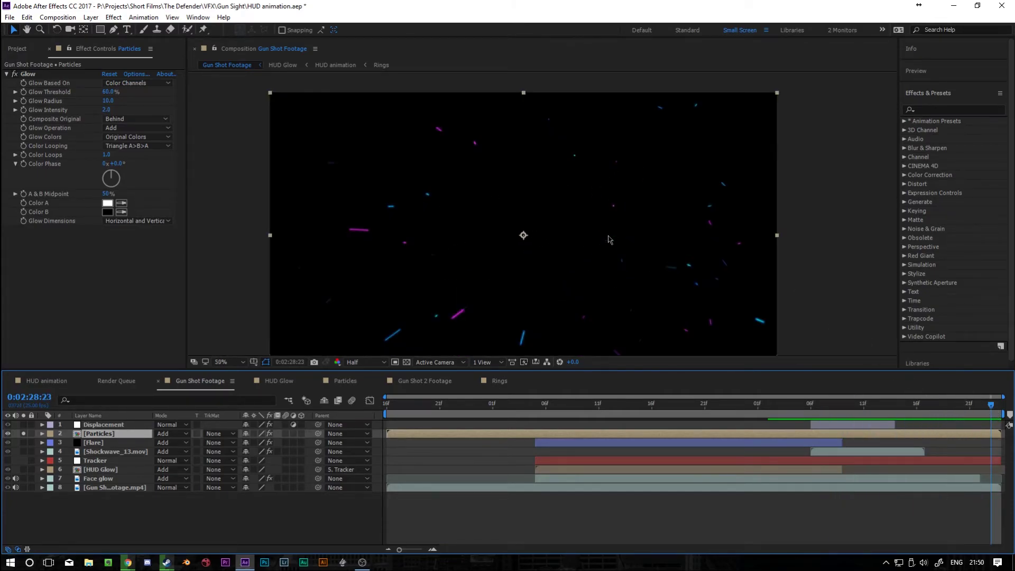
key(shift+slash)
click(184, 516)
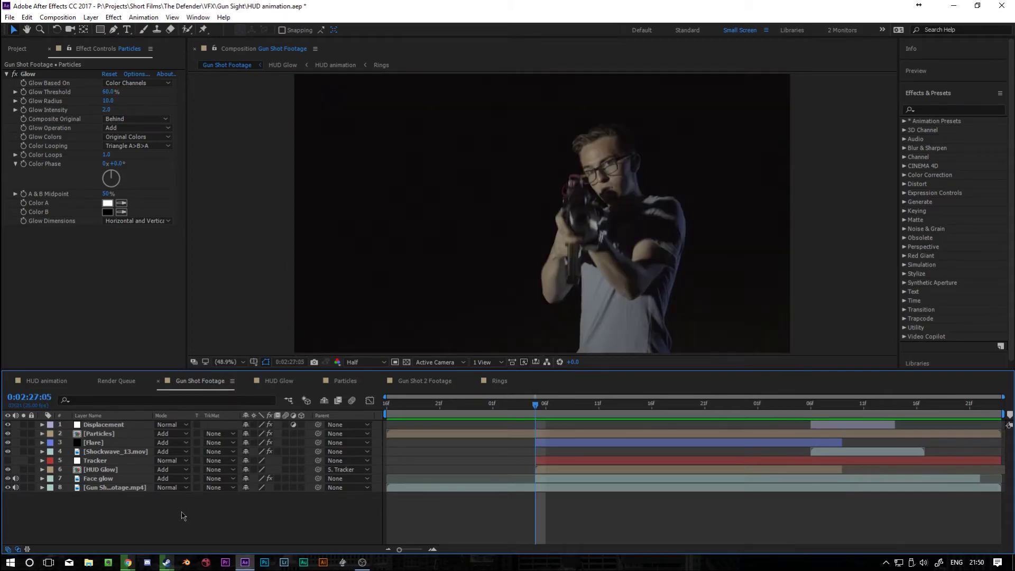
Review the layer stack and scrub from 0:02:27:02 to 0:02:27:15 to examine the light cast on the shooter.
drag(123, 521, 108, 422)
click(227, 527)
drag(546, 407, 509, 478)
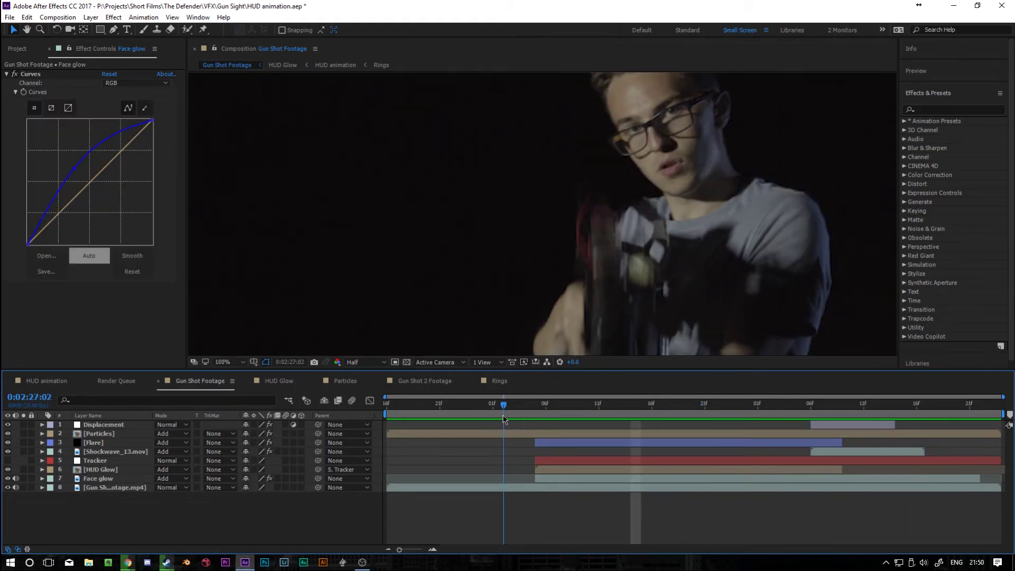
drag(504, 419, 641, 426)
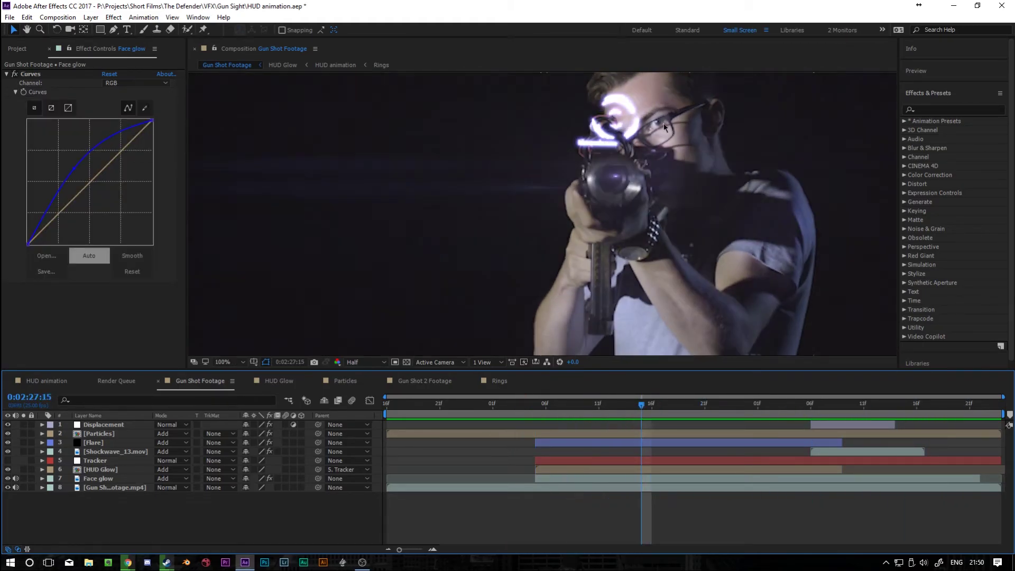
Compare the shot with the Face glow layer hidden and shown, and inspect its masks around the face and arms.
click(8, 478)
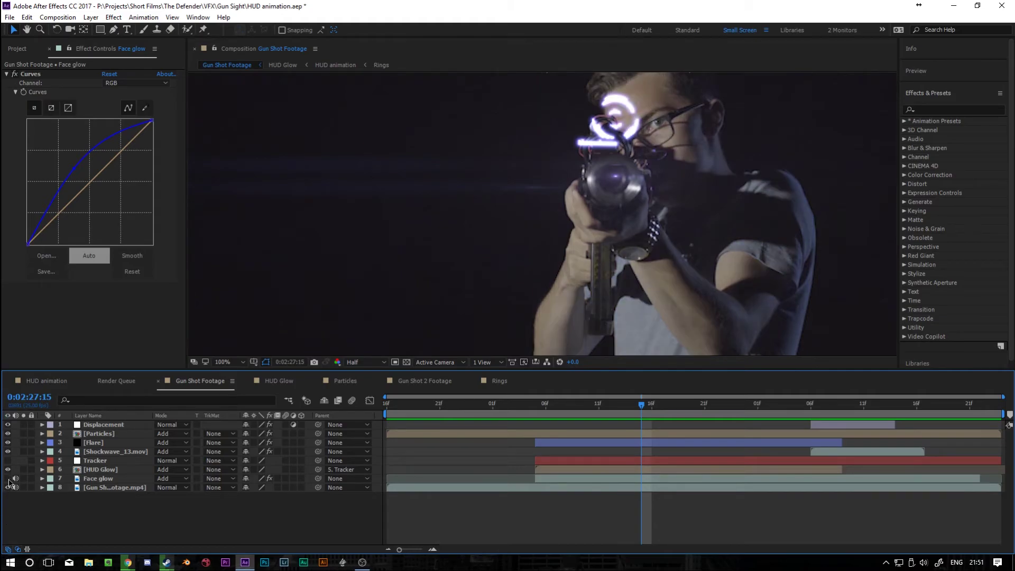
click(8, 478)
click(98, 479)
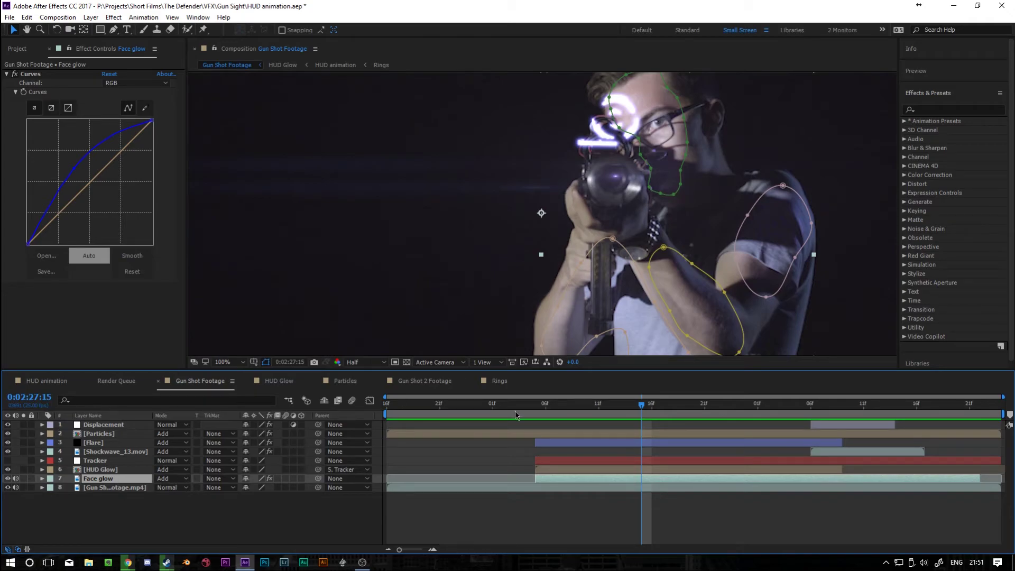
drag(658, 408, 642, 429)
click(21, 505)
Inspect the gun flash and the glow on the shooter at 0:02:28:07, up close and in the full frame.
drag(642, 408, 822, 431)
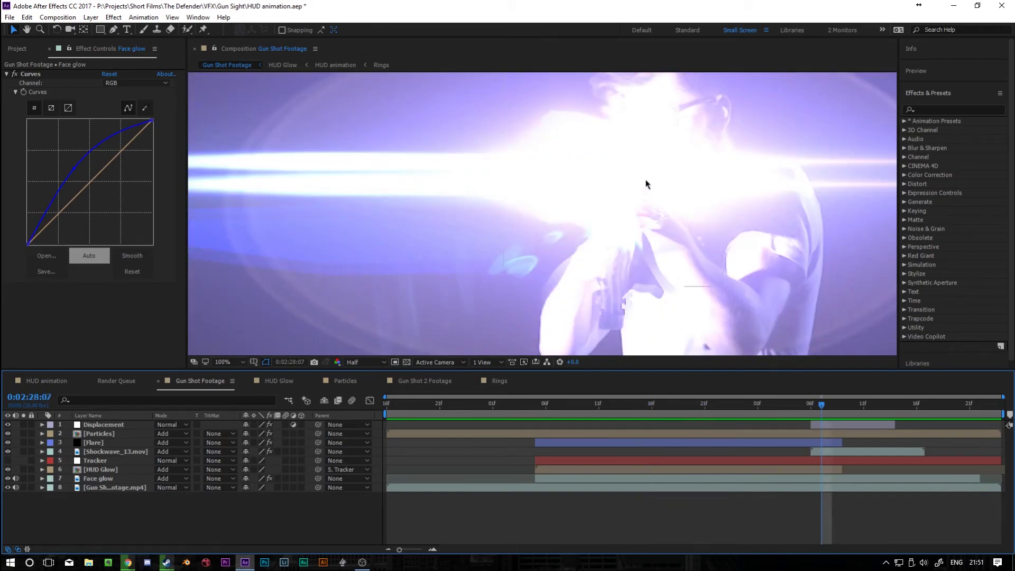
scroll(594, 208, down, 2)
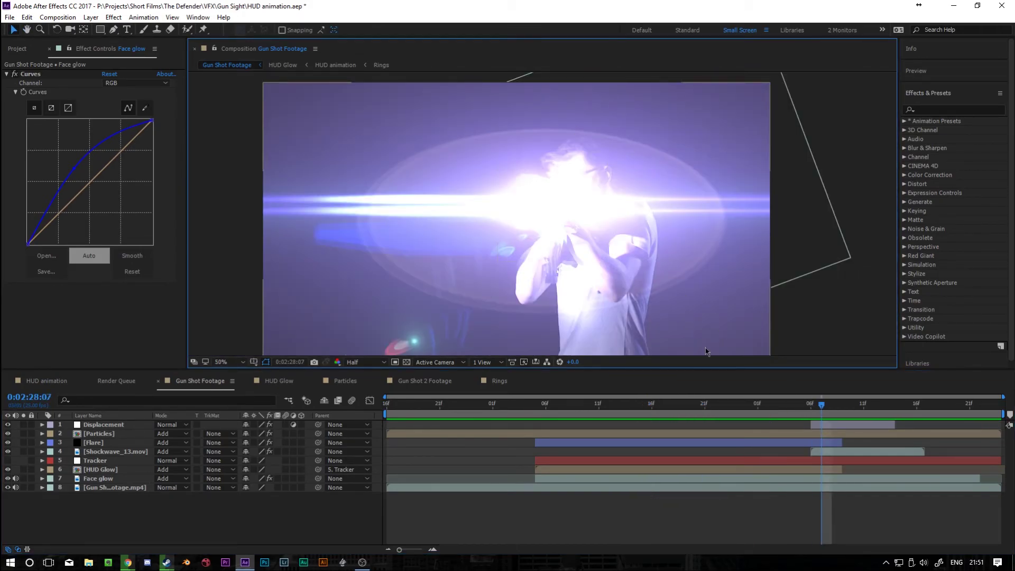
key(shift+/)
Scrub the finished shot from 0:02:27:01 to 0:02:27:12 to review how the HUD switches on over the gun.
drag(821, 406, 492, 413)
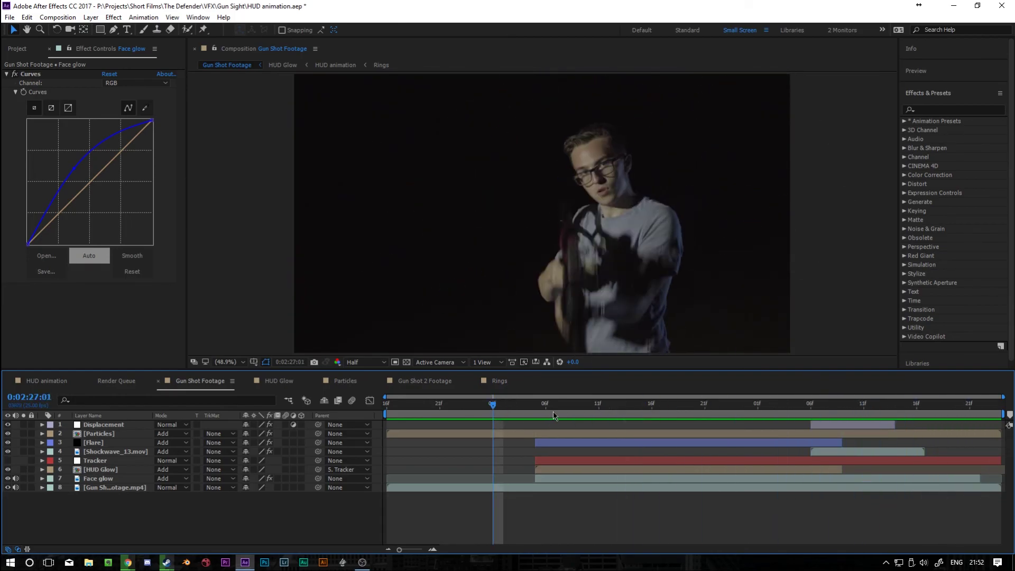
drag(554, 412, 600, 409)
drag(494, 404, 607, 421)
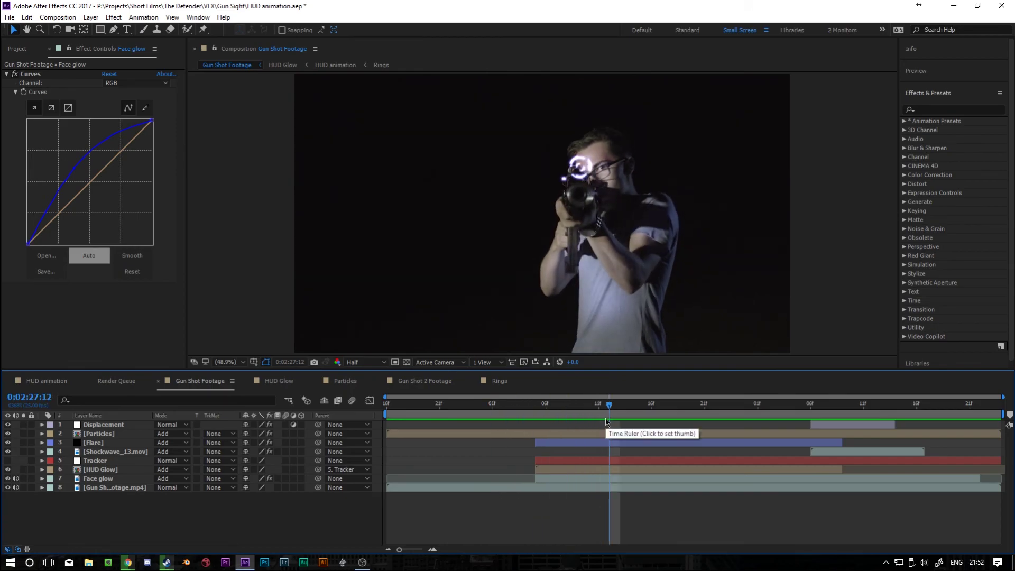